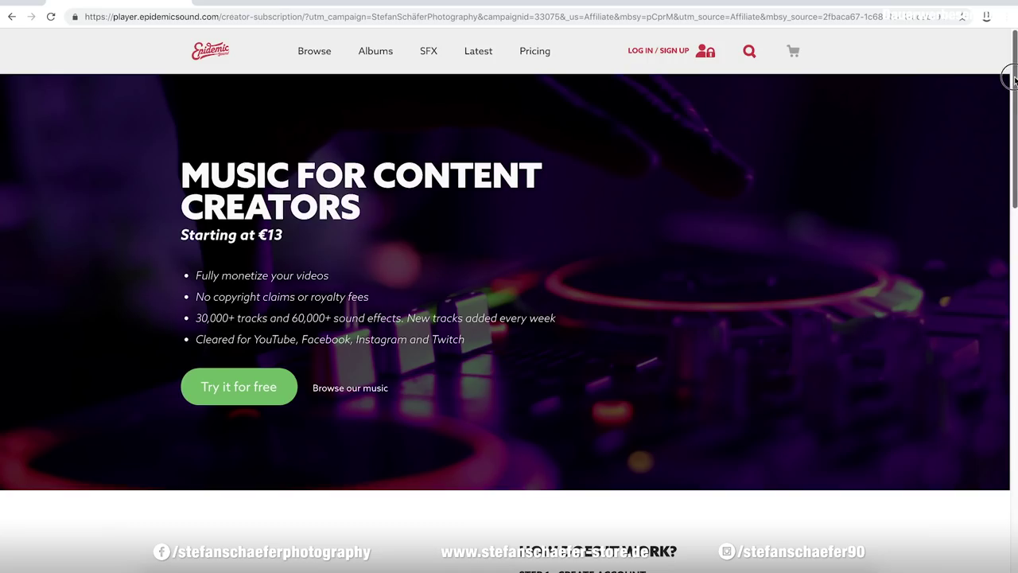
# Start the Epidemic Sound free trial and scroll past Staff picks to 'Our picks. Your choice.'.
pyautogui.moveTo(1014, 79); pyautogui.dragTo(1014, 102)
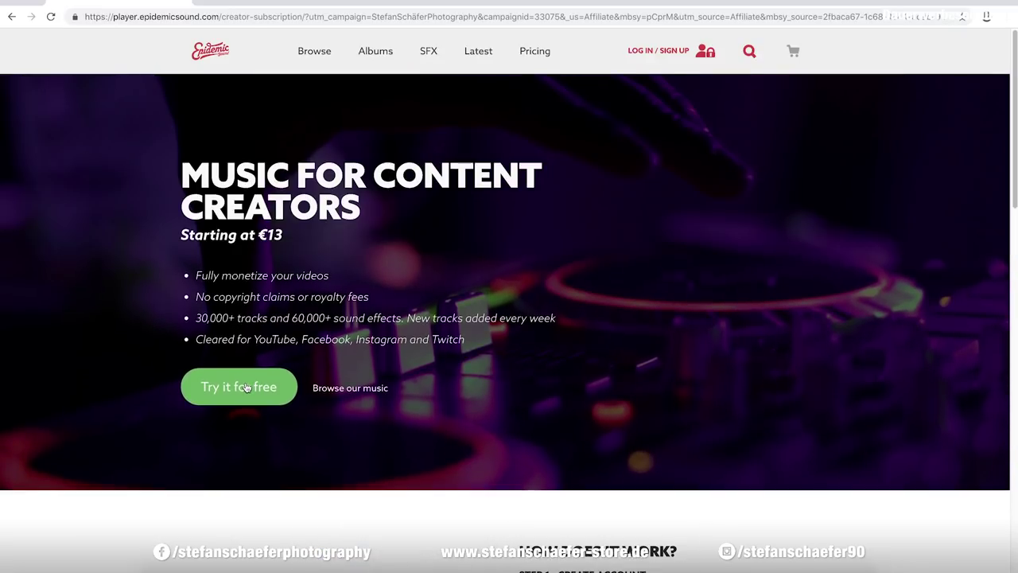
pyautogui.click(247, 387)
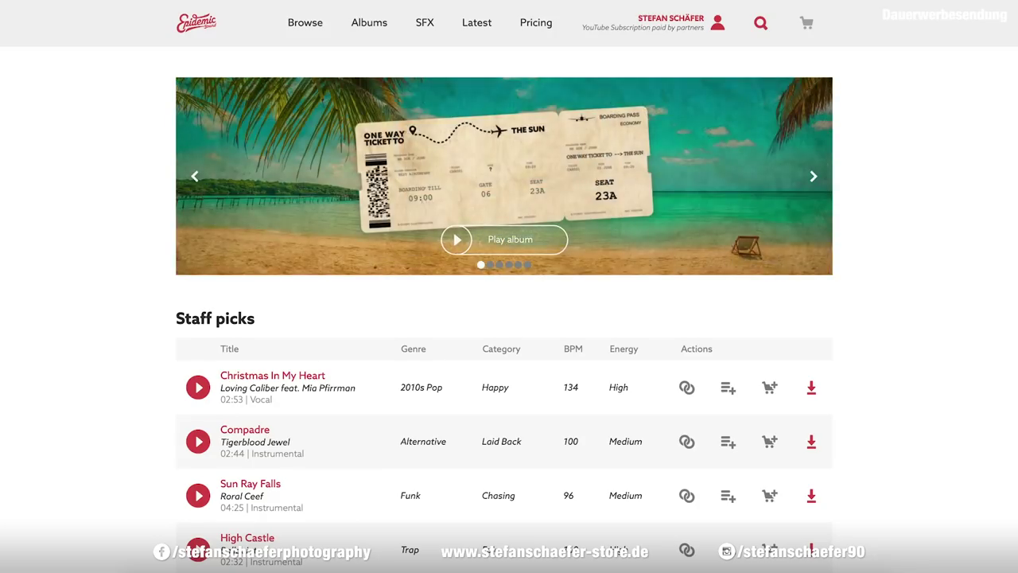
pyautogui.scroll(-1, 504, 308)
pyautogui.scroll(-1, 504, 309)
pyautogui.scroll(-1, 505, 309)
pyautogui.scroll(-1, 504, 309)
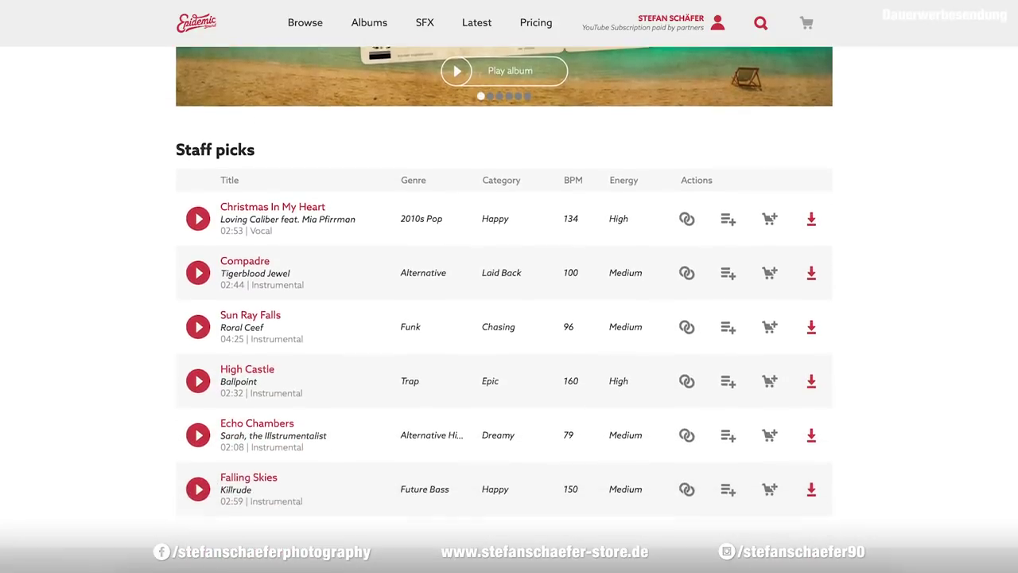
pyautogui.scroll(-1, 504, 308)
pyautogui.scroll(-1, 505, 309)
pyautogui.scroll(-1, 504, 309)
pyautogui.scroll(-1, 504, 308)
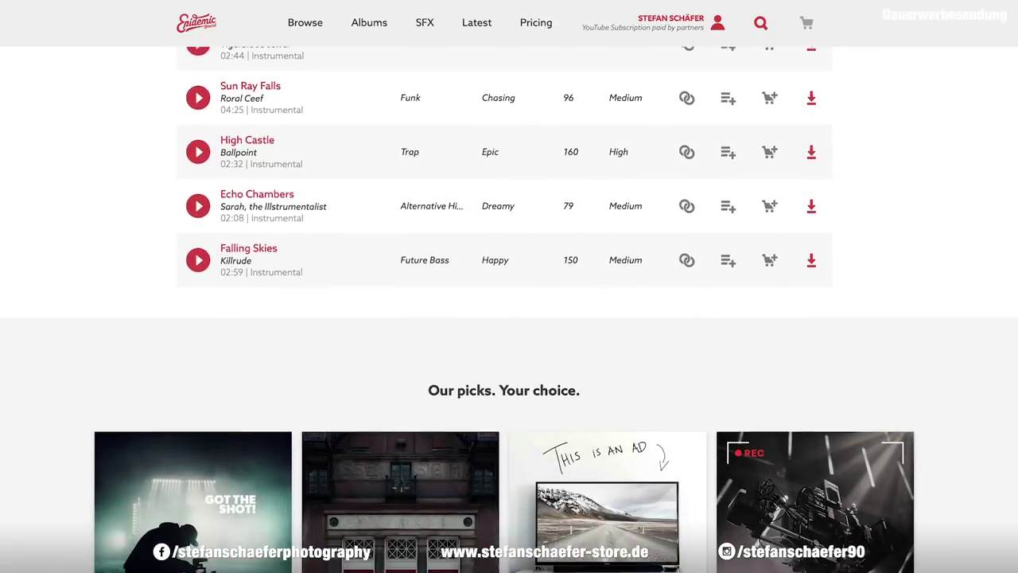
pyautogui.scroll(-1, 505, 308)
pyautogui.scroll(-1, 504, 309)
pyautogui.scroll(-1, 504, 309)
pyautogui.scroll(-1, 504, 309)
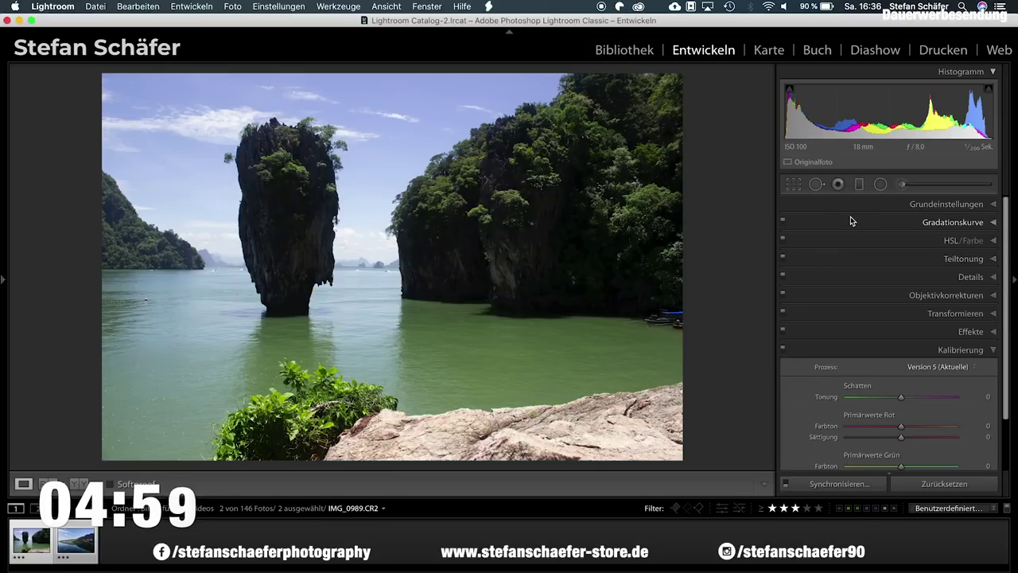
# In Basic, set shadows +45, contrast +20, whites +25, blacks −14, exposure +0.20 and clarity +5.
pyautogui.click(869, 208)
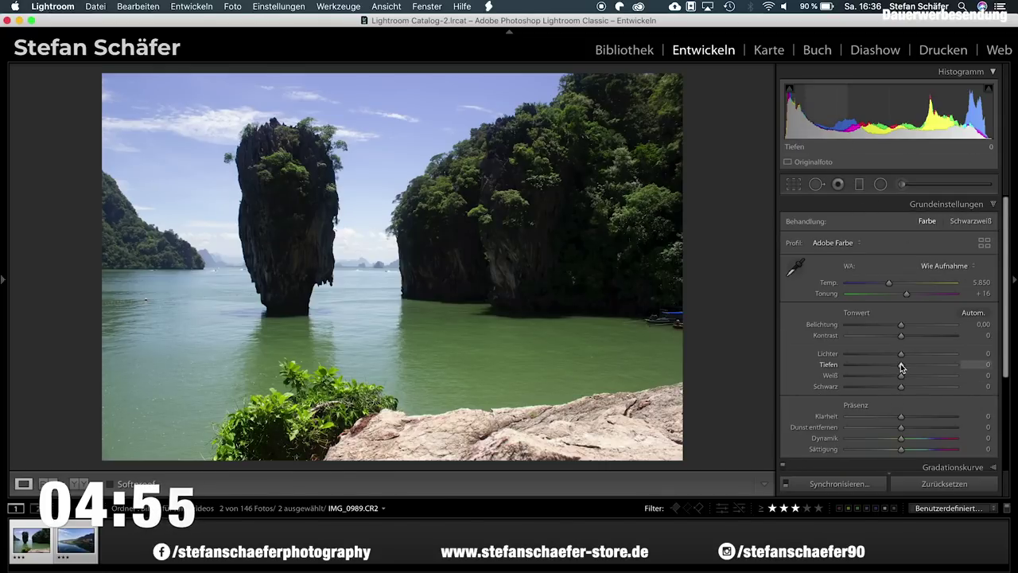
pyautogui.moveTo(901, 365)
pyautogui.mouseDown()
pyautogui.moveTo(927, 365)
pyautogui.moveTo(883, 355)
pyautogui.mouseUp()
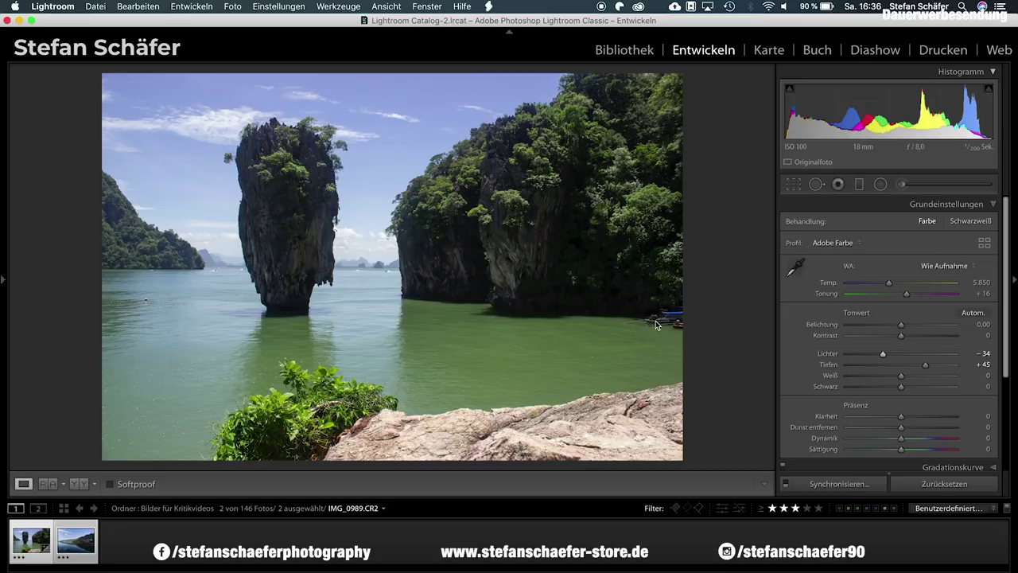
pyautogui.moveTo(911, 339); pyautogui.dragTo(913, 337)
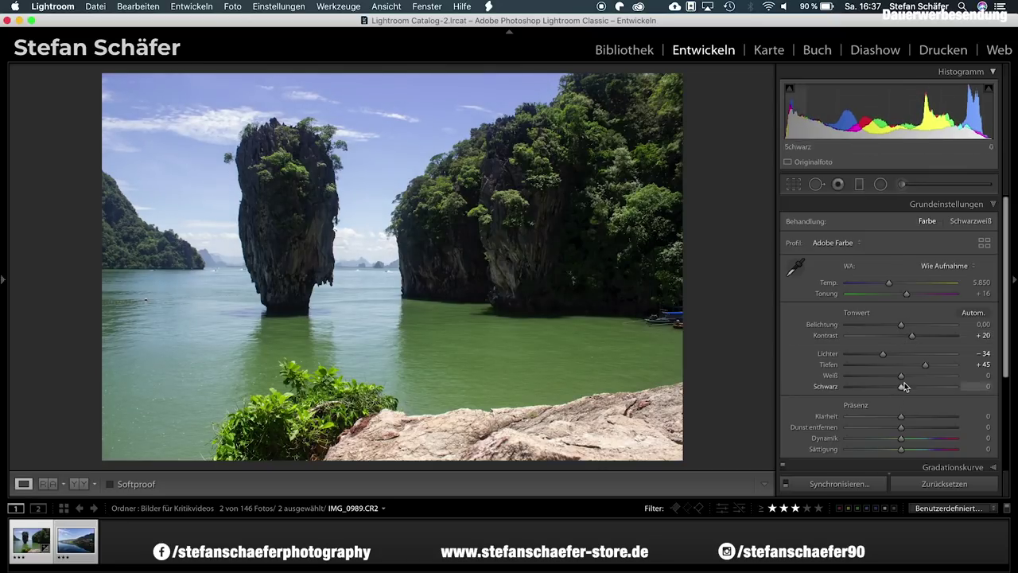
pyautogui.moveTo(904, 378); pyautogui.dragTo(916, 377)
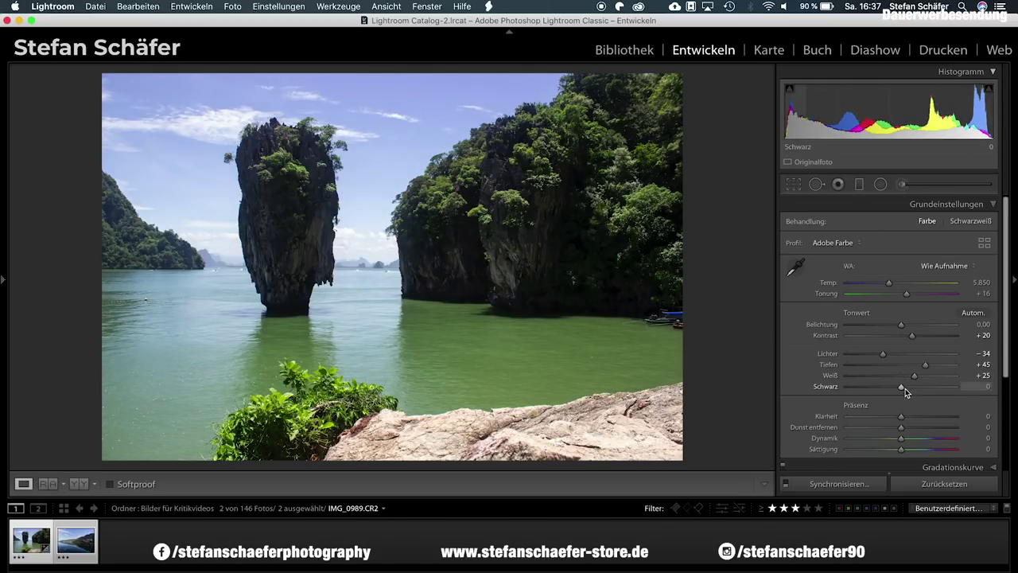
pyautogui.moveTo(902, 388); pyautogui.dragTo(895, 388)
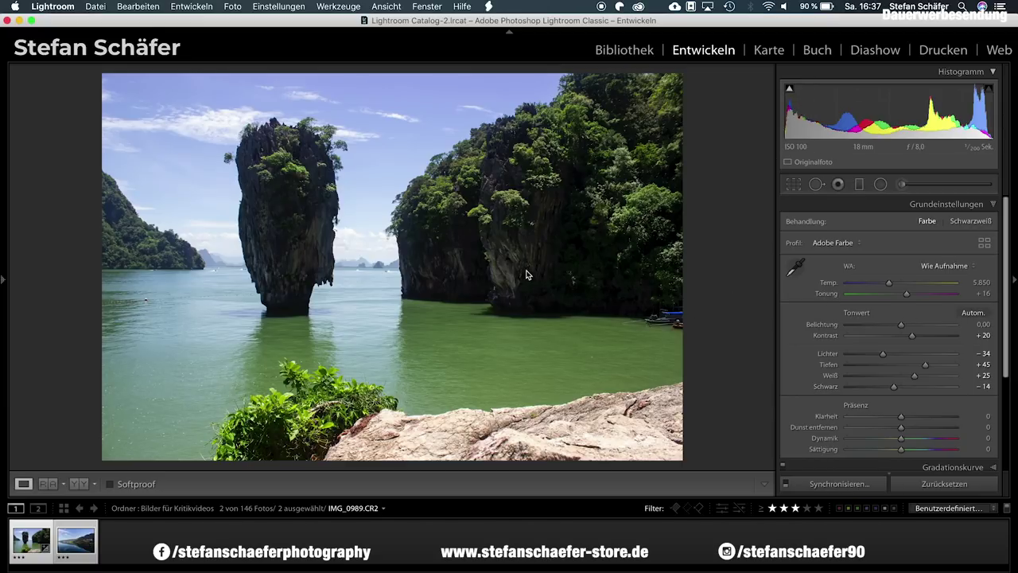
pyautogui.moveTo(901, 326); pyautogui.dragTo(903, 326)
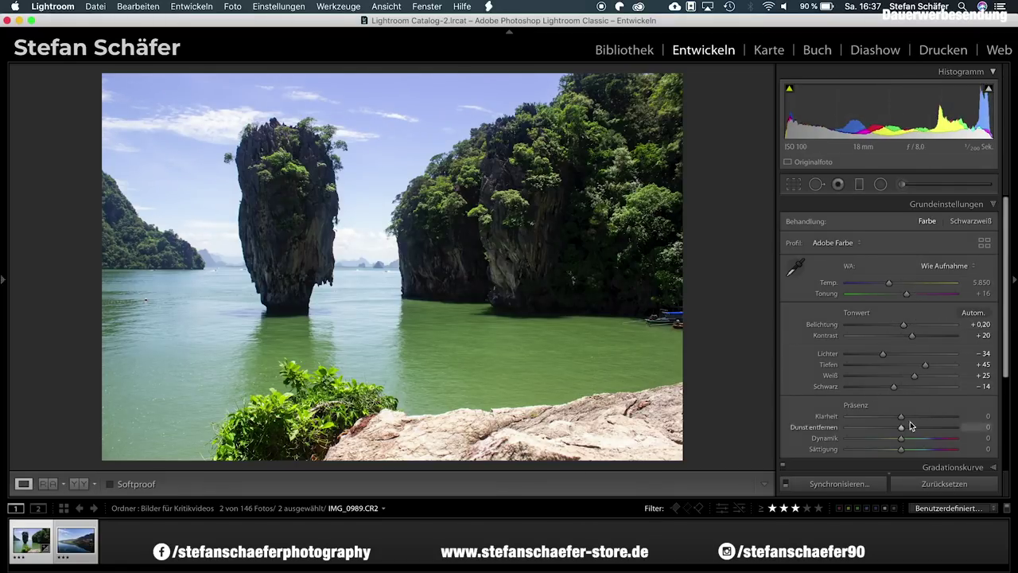
pyautogui.moveTo(902, 419); pyautogui.dragTo(911, 428)
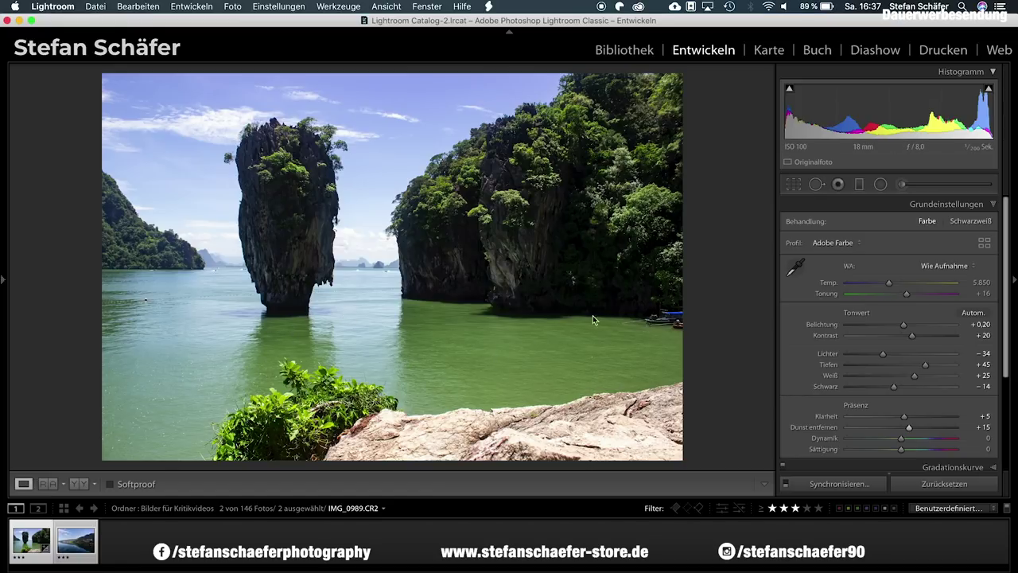
# Paint an Adjustment Brush mask over the lower-left lagoon water at temperature −44.
pyautogui.click(902, 183)
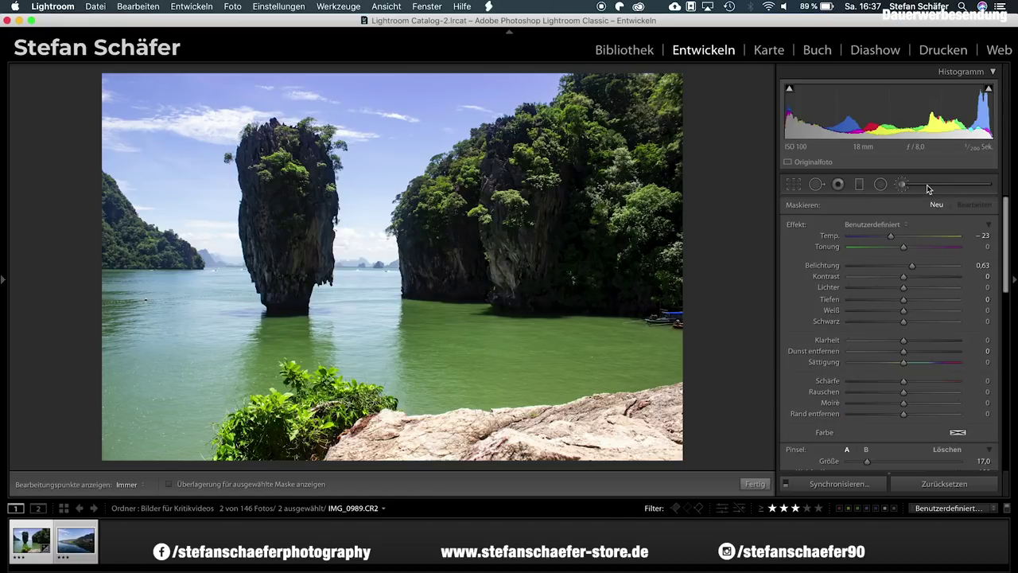
pyautogui.moveTo(890, 238); pyautogui.dragTo(893, 239)
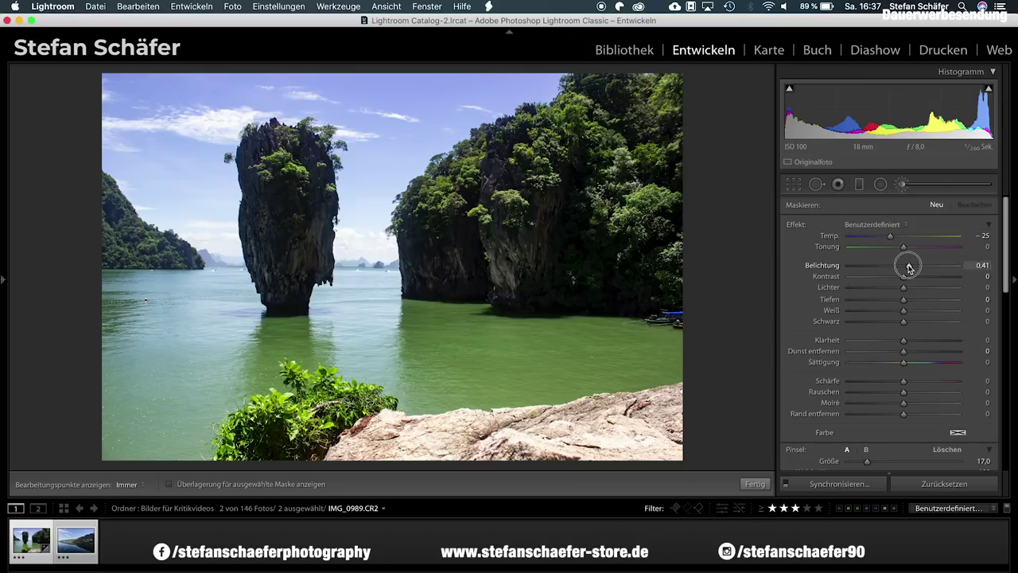
pyautogui.scroll(-3, 891, 374)
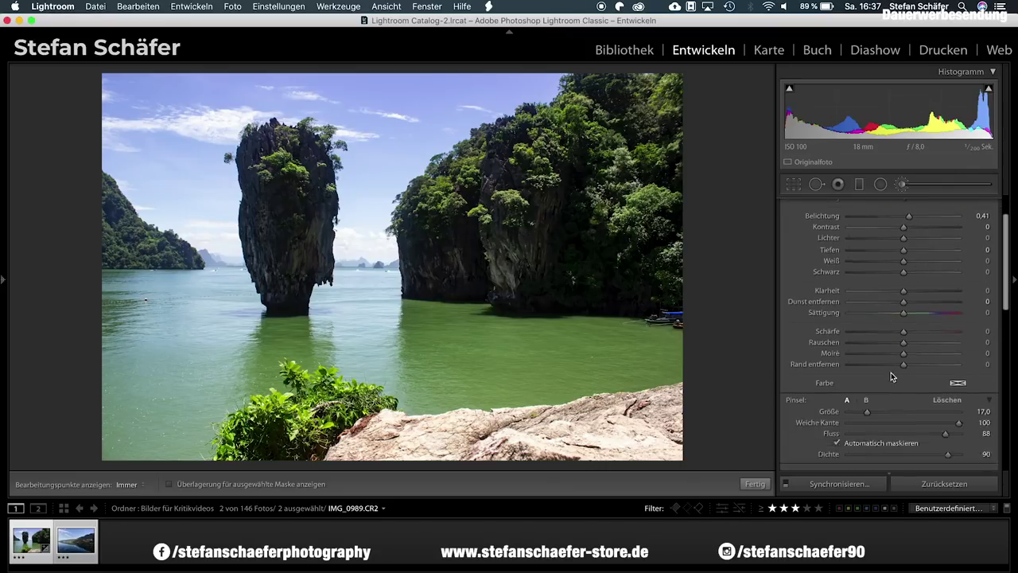
pyautogui.scroll(-3, 892, 377)
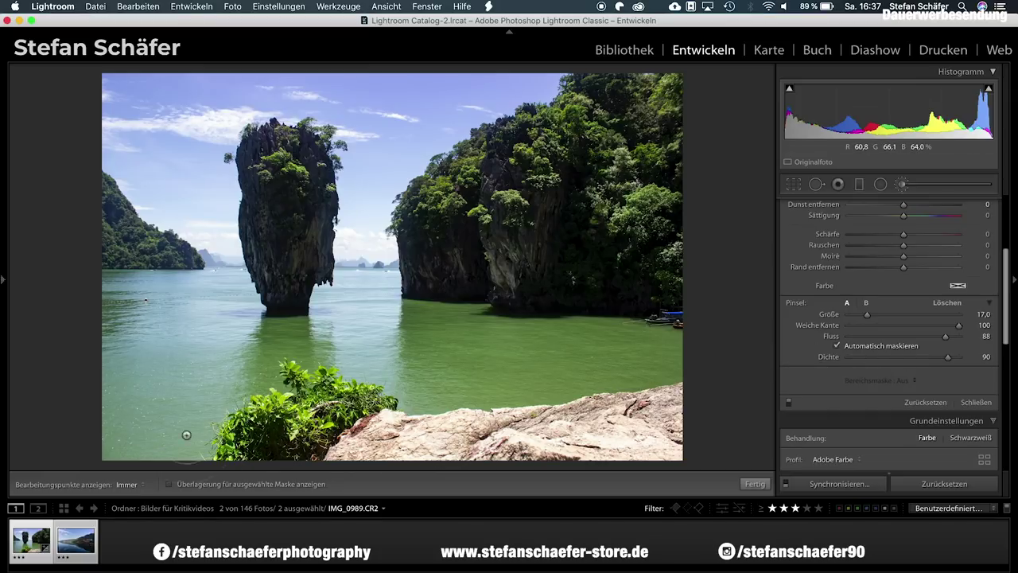
pyautogui.press('h')
pyautogui.moveTo(133, 446); pyautogui.dragTo(119, 436)
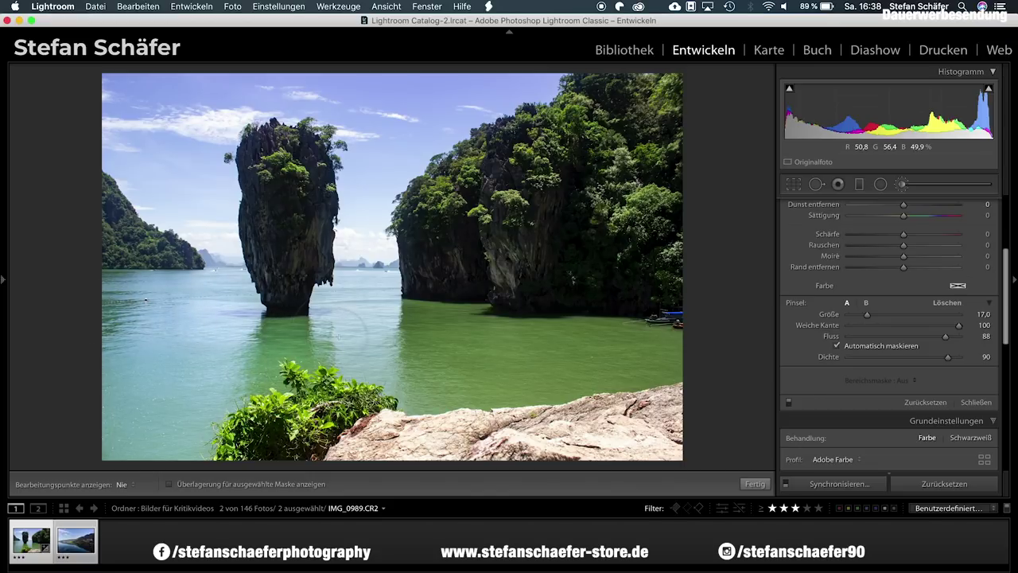
pyautogui.press('h')
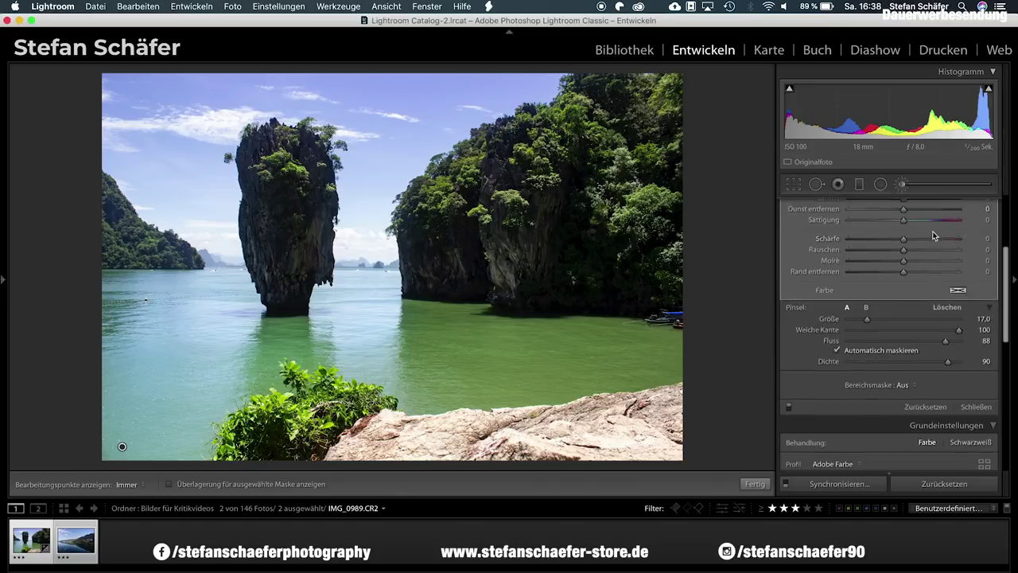
pyautogui.scroll(5, 859, 254)
pyautogui.moveTo(883, 237); pyautogui.dragTo(905, 264)
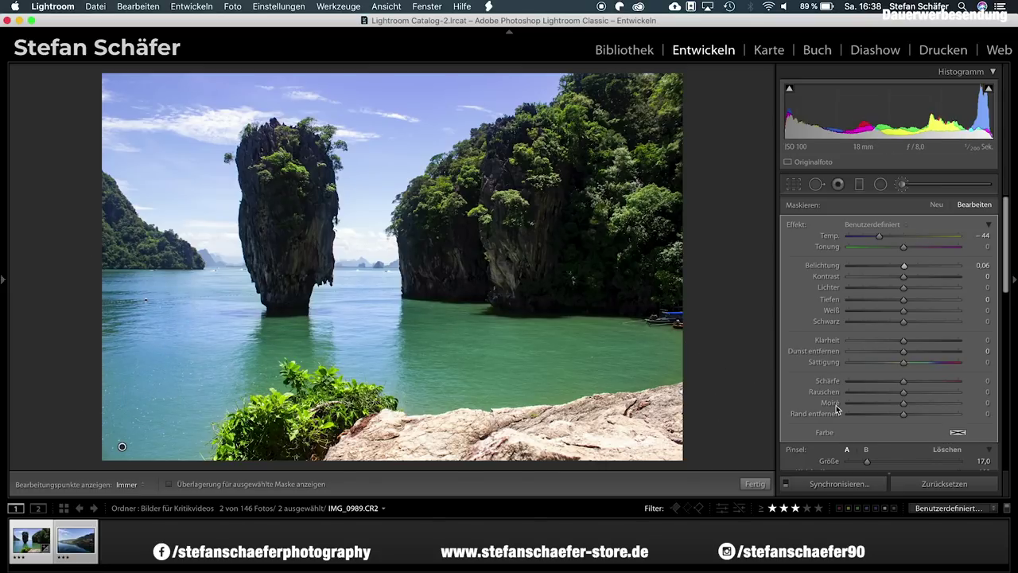
# Give the painted water a saturated blue colour tint (hue 232, saturation 20).
pyautogui.scroll(-3, 941, 432)
pyautogui.click(959, 389)
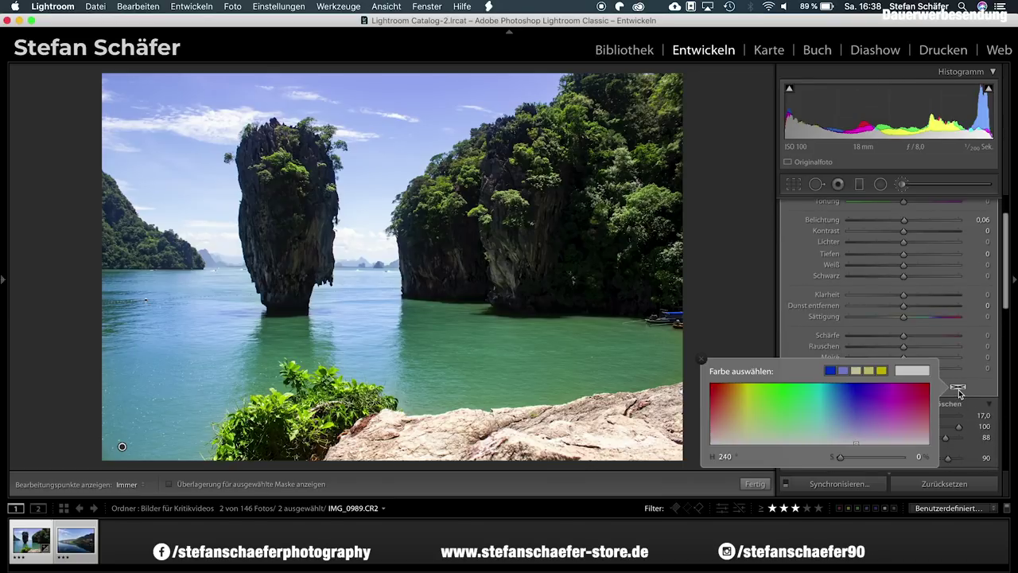
pyautogui.click(852, 434)
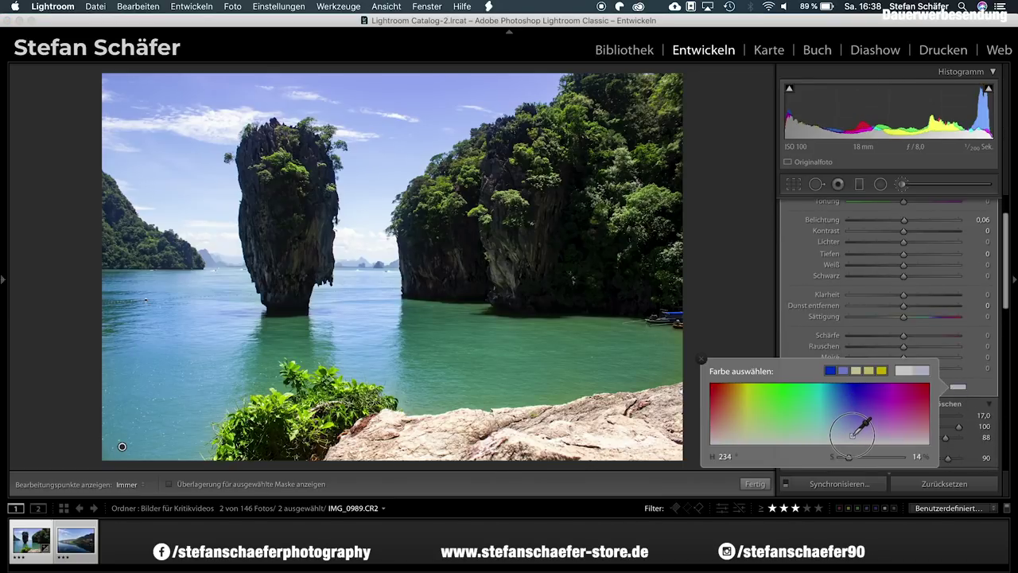
pyautogui.moveTo(852, 433)
pyautogui.mouseDown()
pyautogui.moveTo(849, 387)
pyautogui.moveTo(852, 430)
pyautogui.mouseUp()
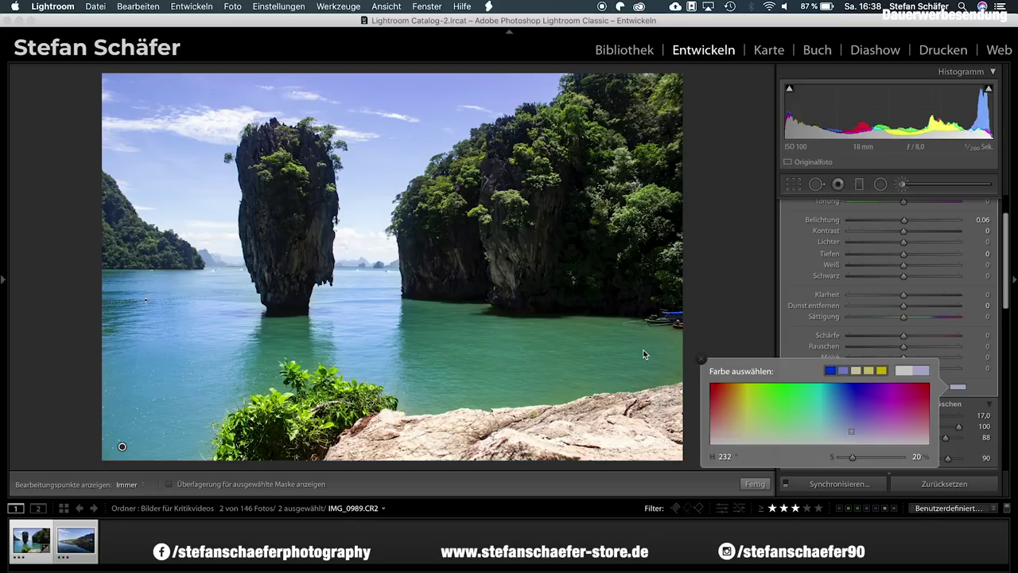
pyautogui.click(702, 359)
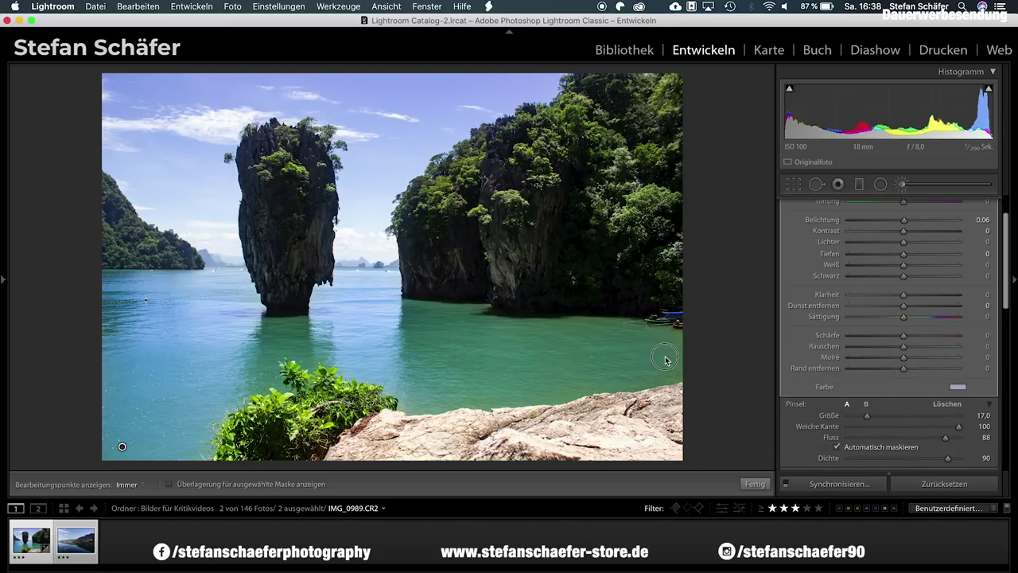
pyautogui.press('h')
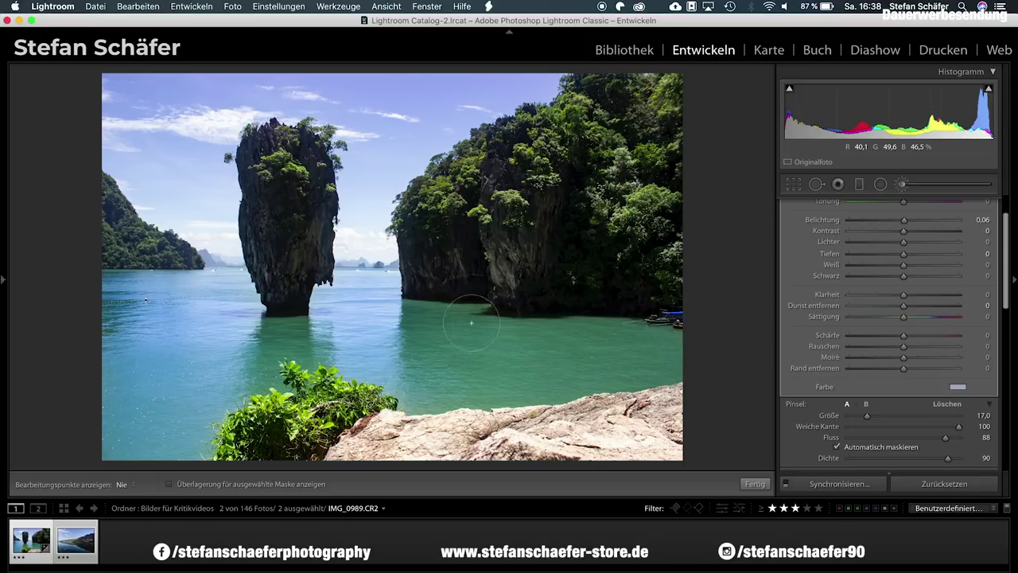
pyautogui.press('h')
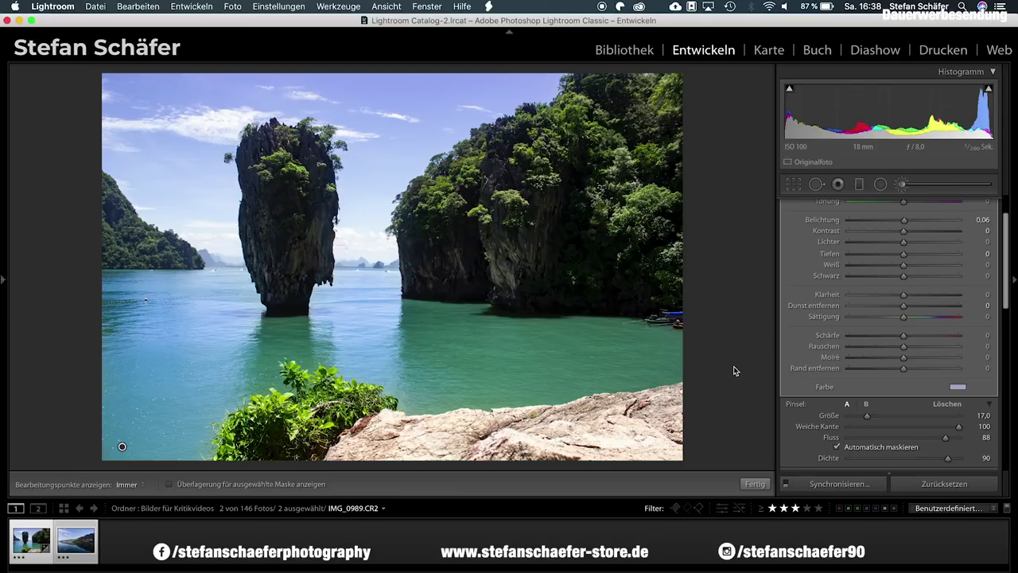
# Shift HSL hues to Green −30, Aquamarine +24, Blue −16, and cut Red/Orange saturation to −25/−20.
pyautogui.click(756, 485)
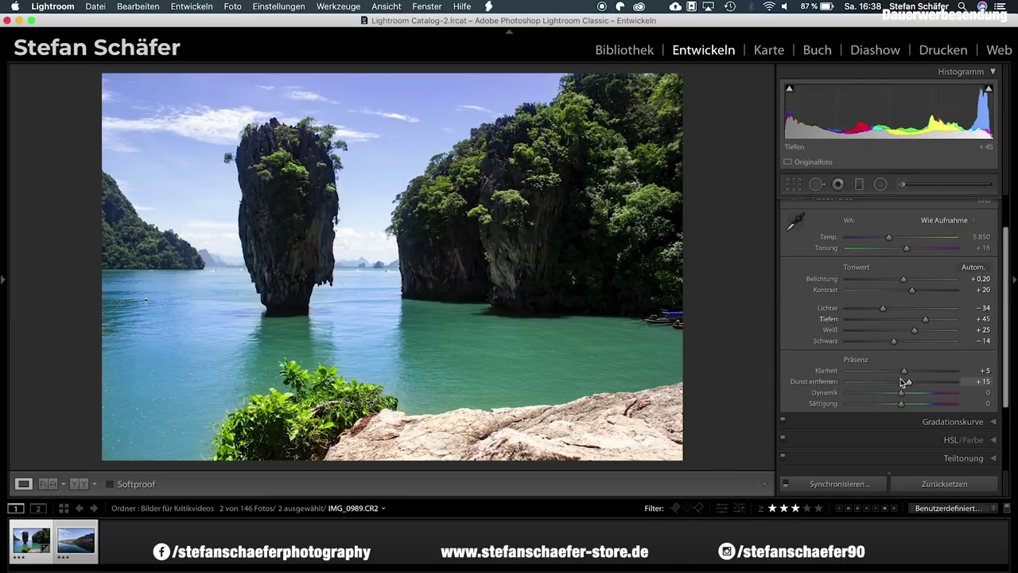
pyautogui.scroll(-3, 929, 398)
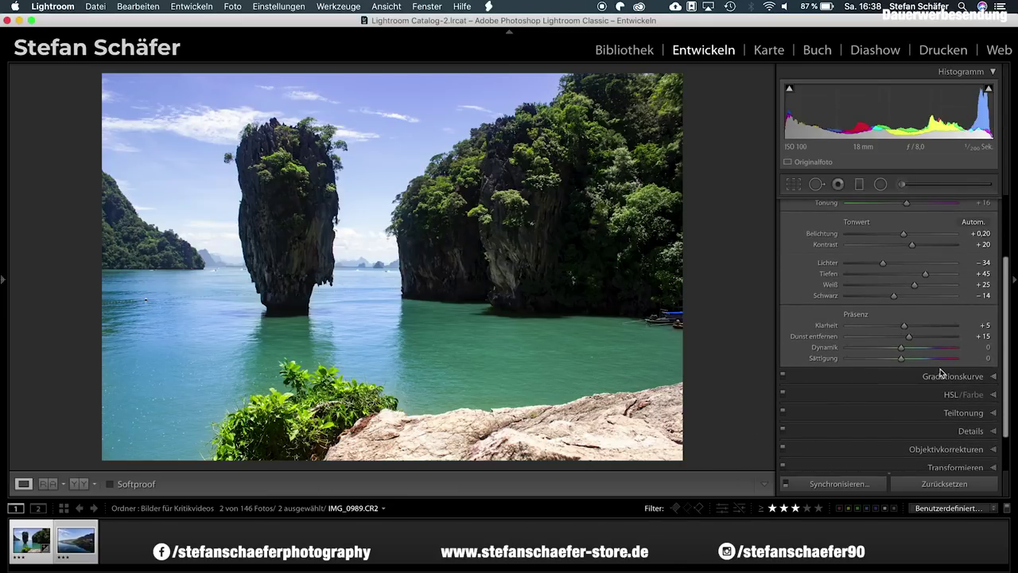
pyautogui.click(943, 396)
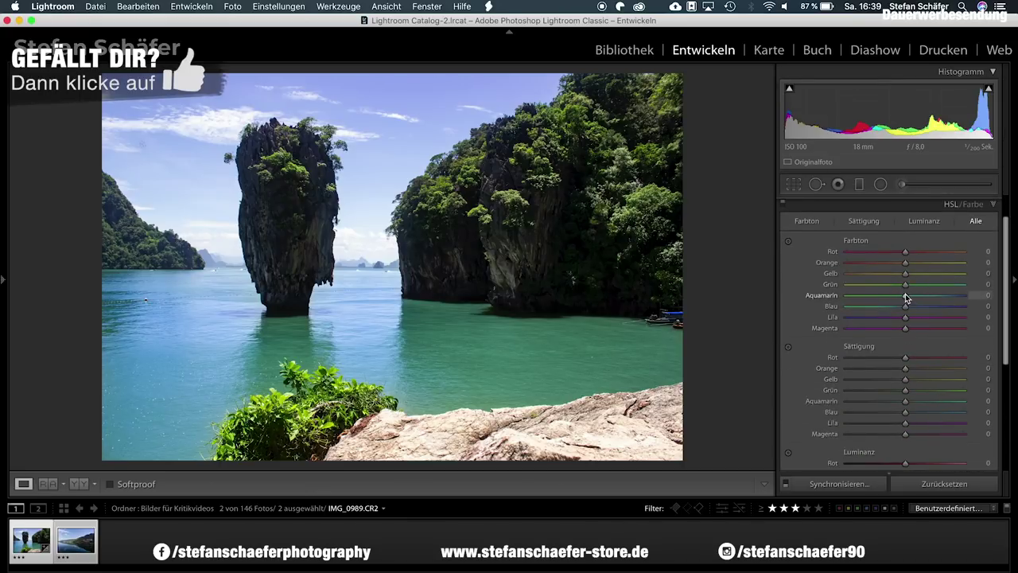
pyautogui.moveTo(923, 296); pyautogui.dragTo(920, 295)
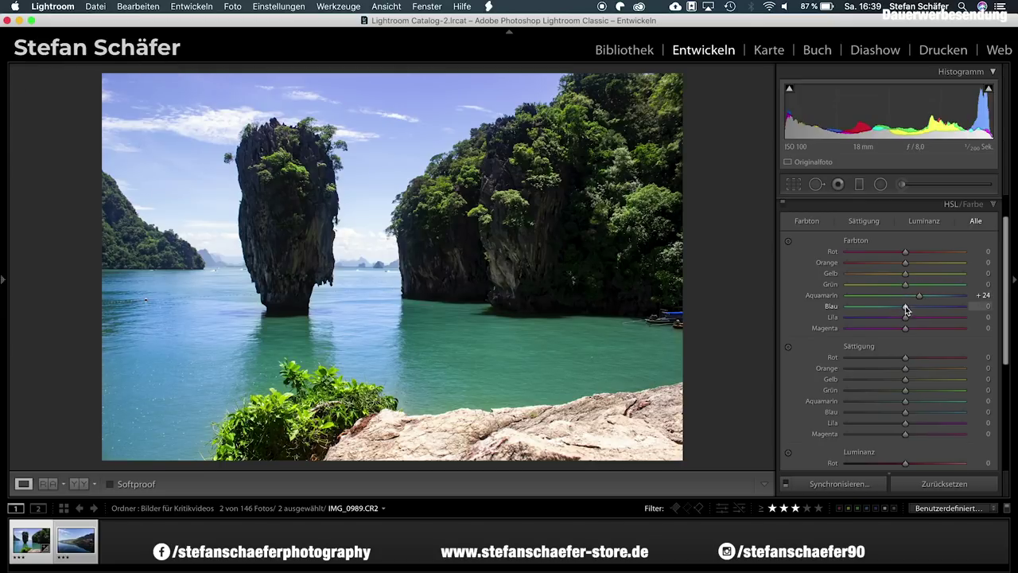
pyautogui.moveTo(906, 308); pyautogui.dragTo(896, 308)
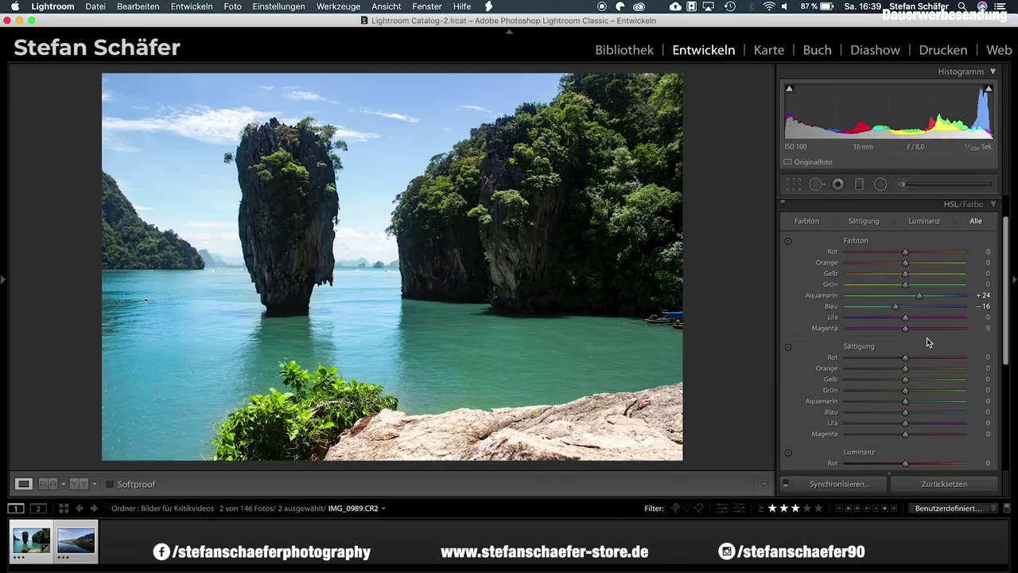
pyautogui.moveTo(905, 285); pyautogui.dragTo(889, 286)
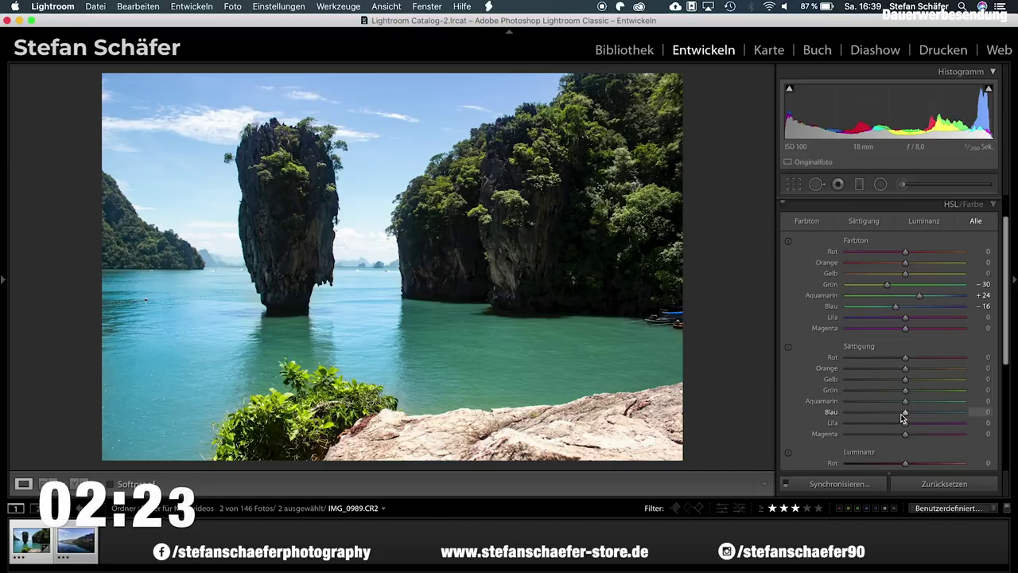
pyautogui.moveTo(905, 414); pyautogui.dragTo(913, 391)
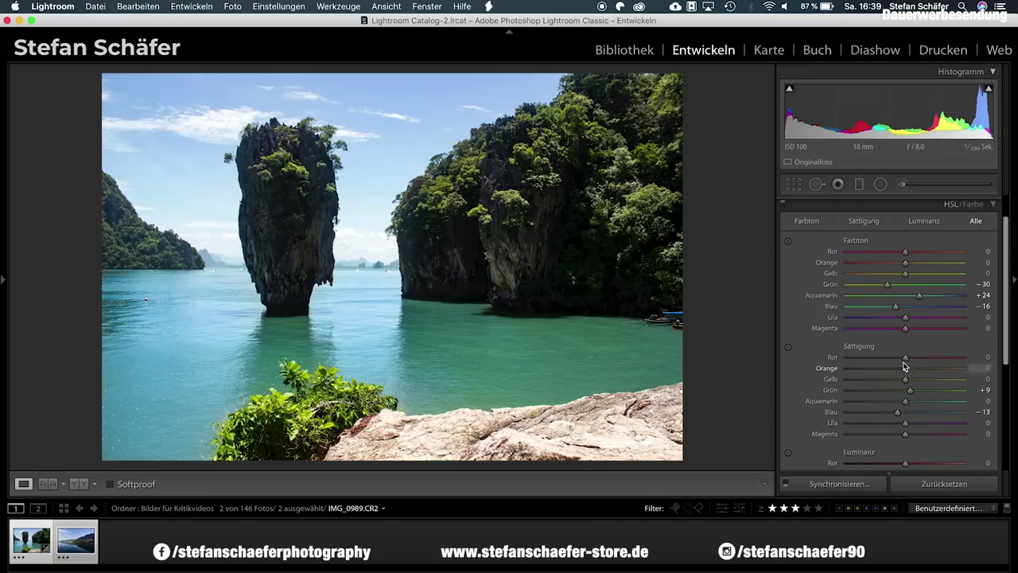
pyautogui.click(893, 369)
# Drag a −0.75 exposure graduated filter across the lower-right foreground.
pyautogui.click(859, 186)
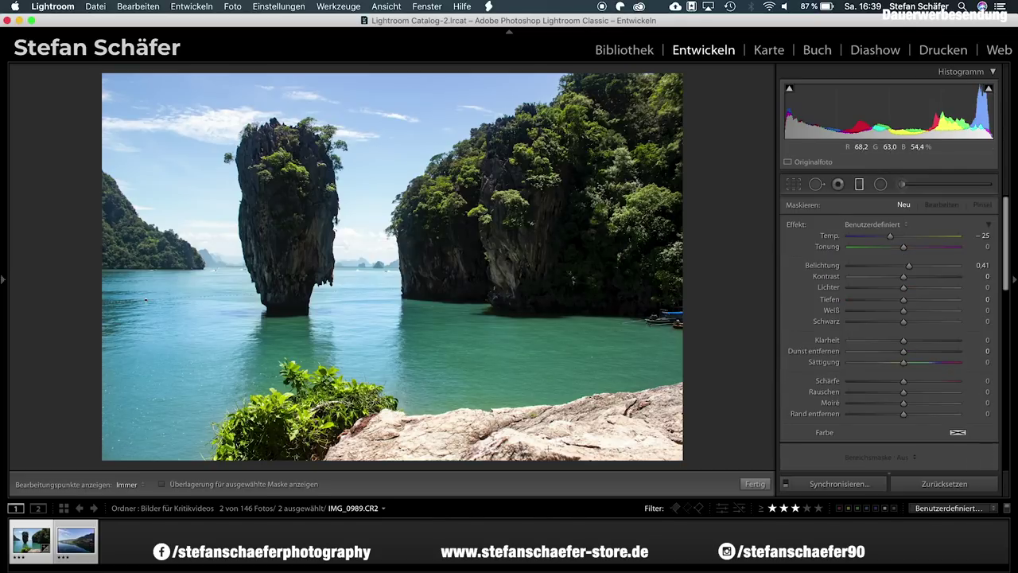
pyautogui.moveTo(907, 264)
pyautogui.mouseDown()
pyautogui.moveTo(893, 265)
pyautogui.moveTo(904, 237)
pyautogui.mouseUp()
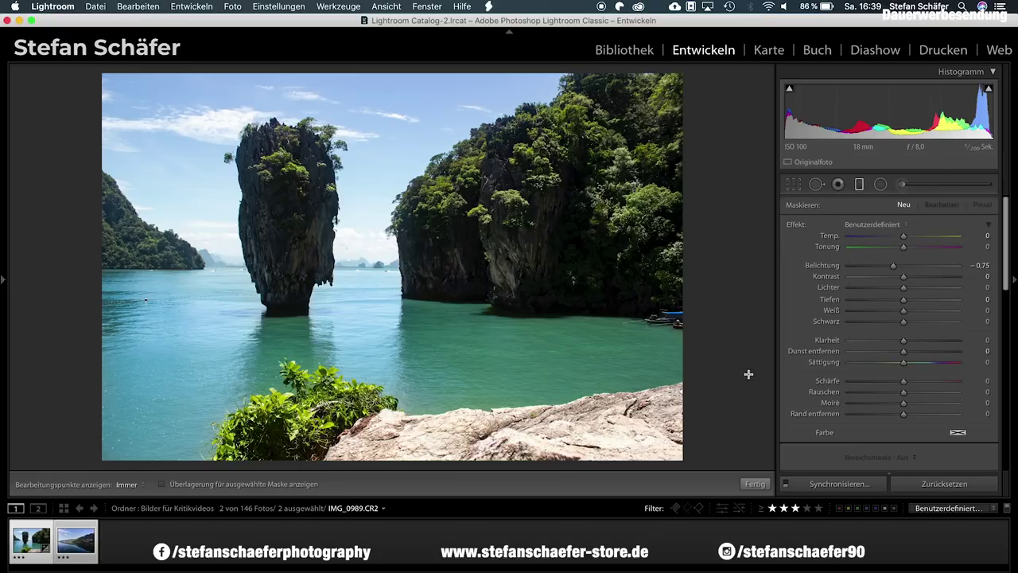
pyautogui.moveTo(618, 419)
pyautogui.mouseDown()
pyautogui.moveTo(595, 387)
pyautogui.moveTo(597, 368)
pyautogui.moveTo(625, 354)
pyautogui.moveTo(625, 364)
pyautogui.mouseUp()
# Commit the graduated filter and set Detail sharpening to amount 81, masking 36.
pyautogui.click(755, 483)
pyautogui.press('m')
pyautogui.scroll(-2, 890, 391)
pyautogui.scroll(-2, 889, 390)
pyautogui.scroll(-2, 889, 390)
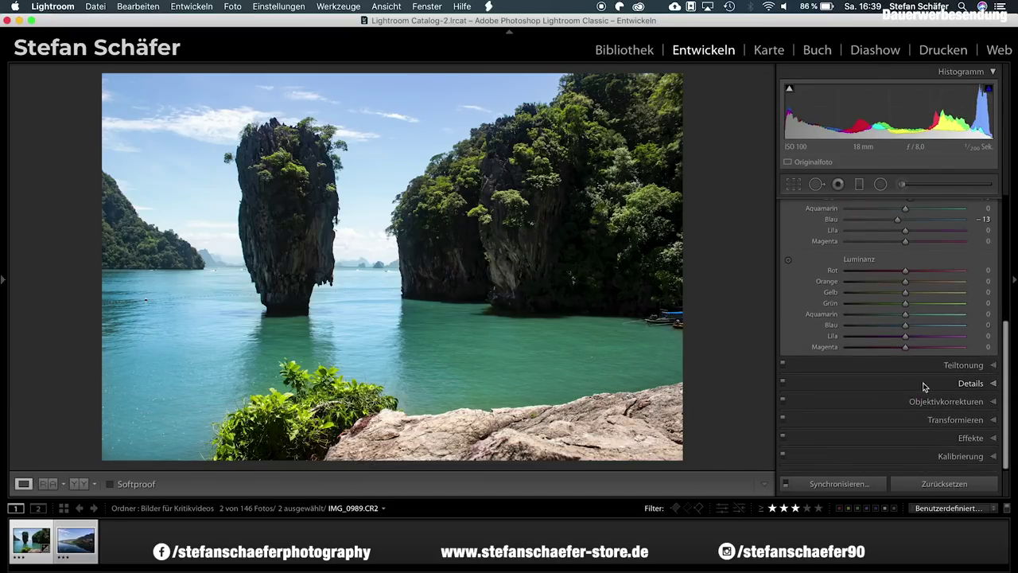
pyautogui.click(925, 384)
pyautogui.moveTo(893, 348); pyautogui.dragTo(907, 352)
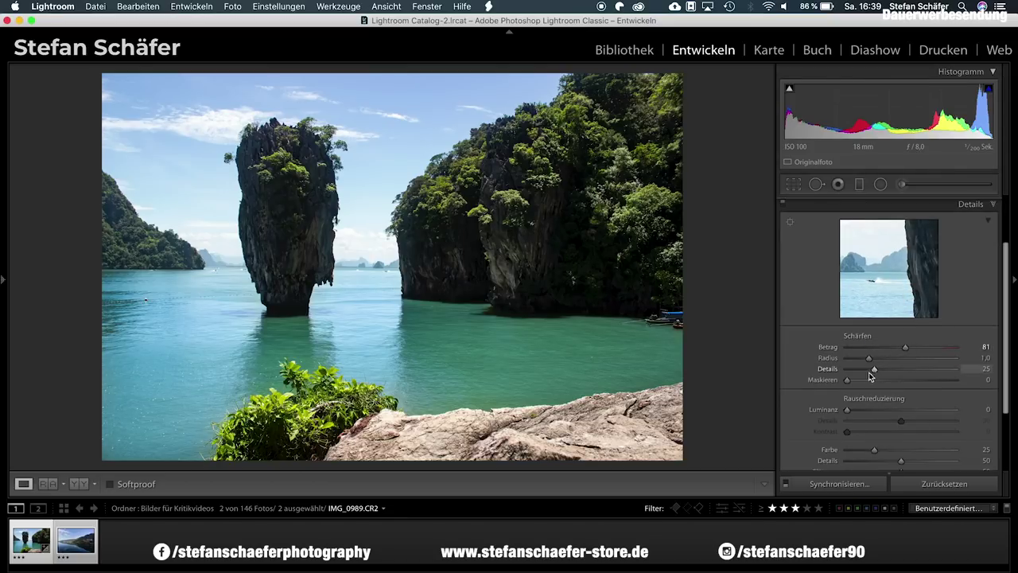
pyautogui.moveTo(847, 380); pyautogui.dragTo(888, 383)
# Add a post-crop vignette with amount −8.
pyautogui.scroll(-5, 920, 393)
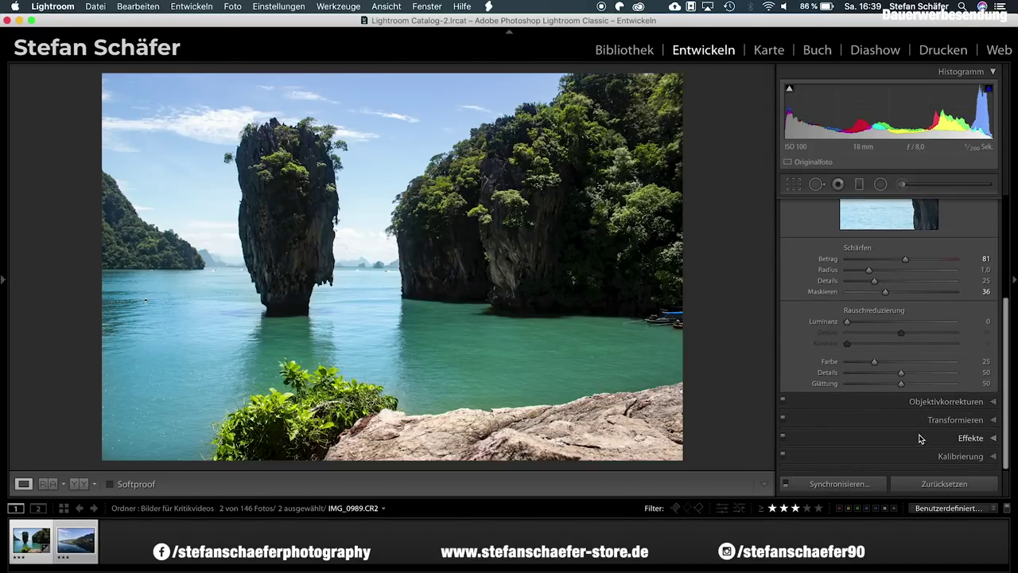
pyautogui.click(921, 439)
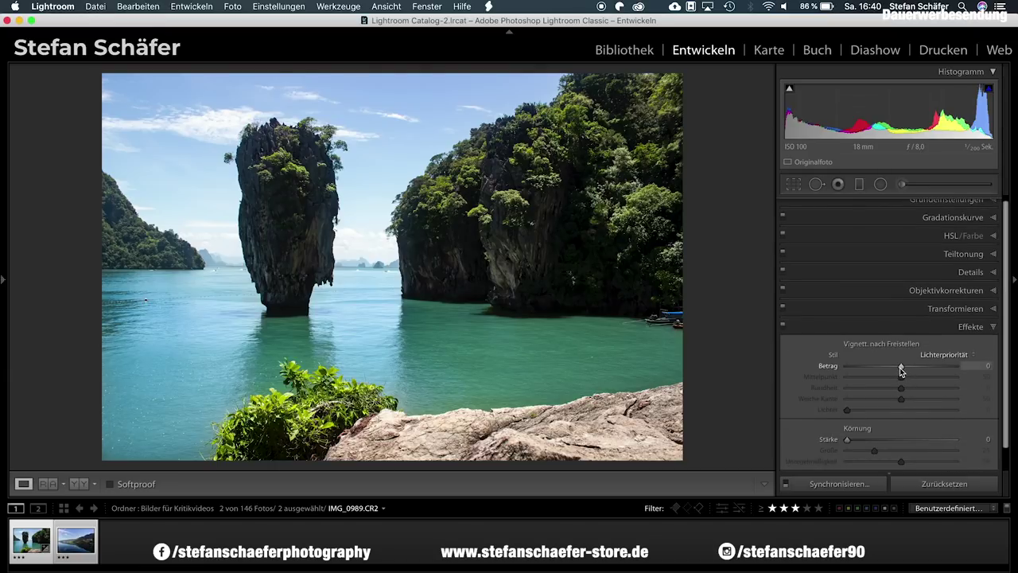
pyautogui.moveTo(901, 368); pyautogui.dragTo(895, 367)
# Lower the HSL blue luminance to −21 to deepen the sky and water.
pyautogui.scroll(-2, 905, 366)
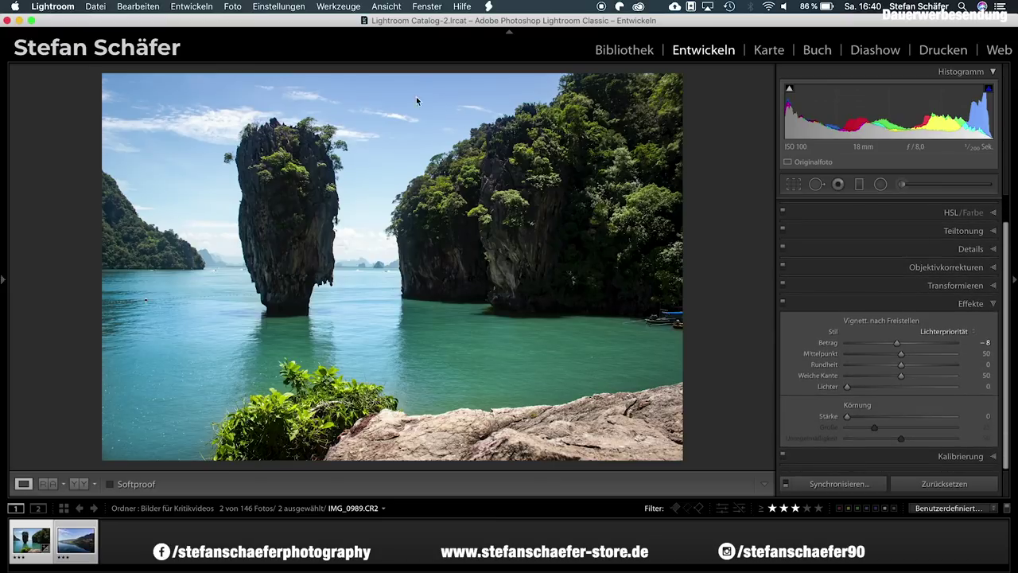
pyautogui.click(936, 213)
pyautogui.scroll(-3, 926, 358)
pyautogui.scroll(-3, 927, 390)
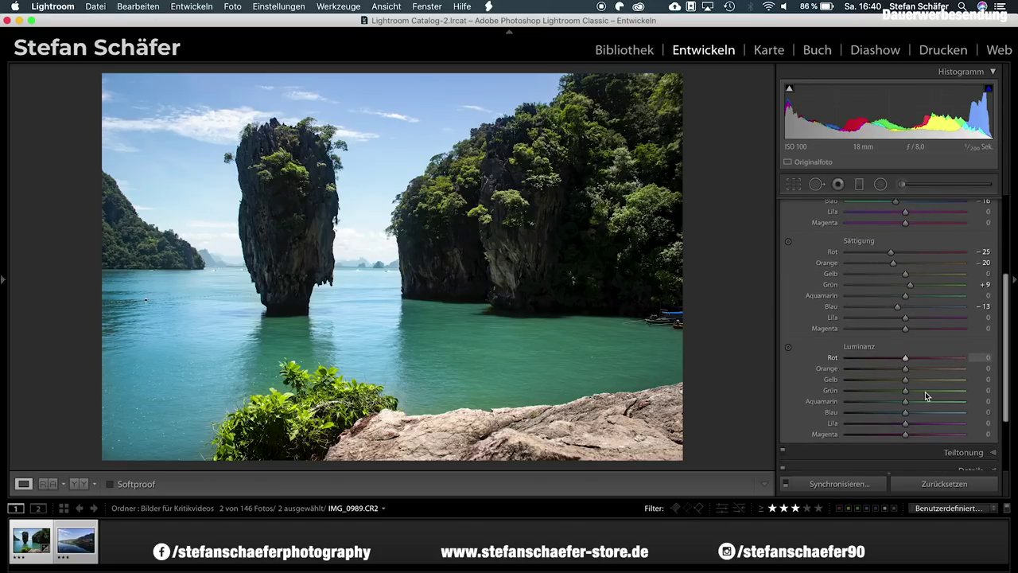
pyautogui.click(894, 413)
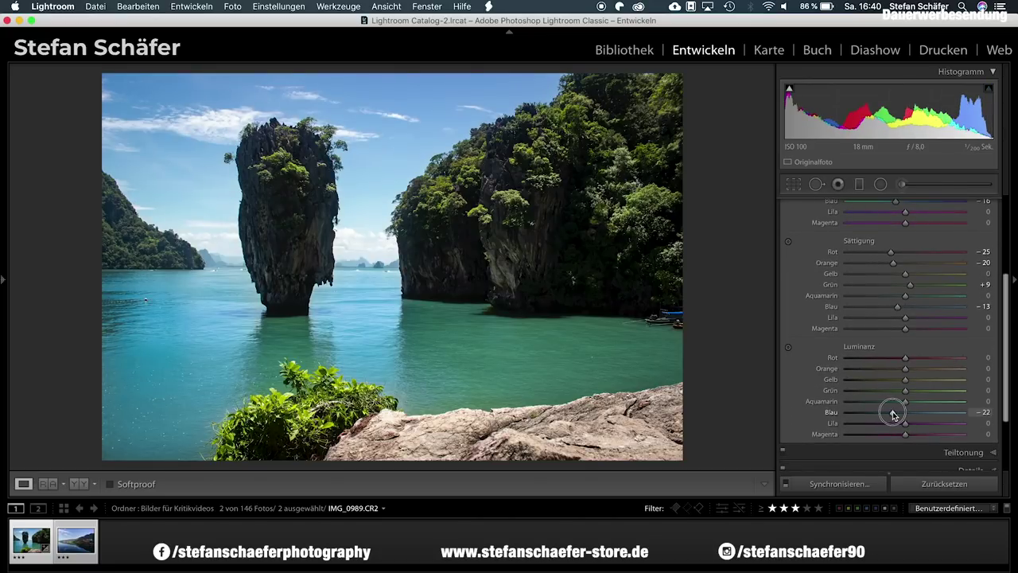
pyautogui.moveTo(893, 412); pyautogui.dragTo(891, 412)
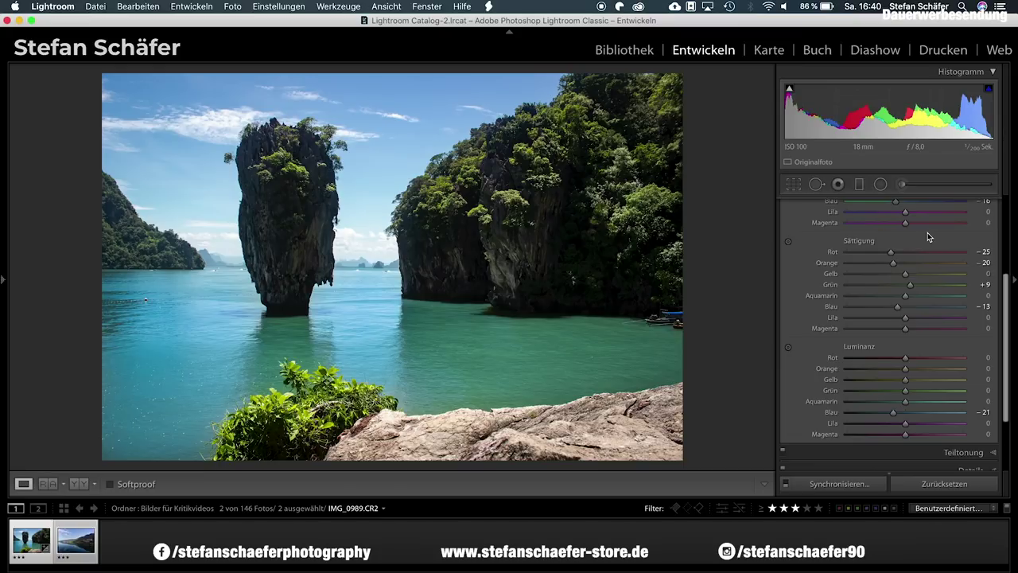
pyautogui.scroll(-3, 934, 318)
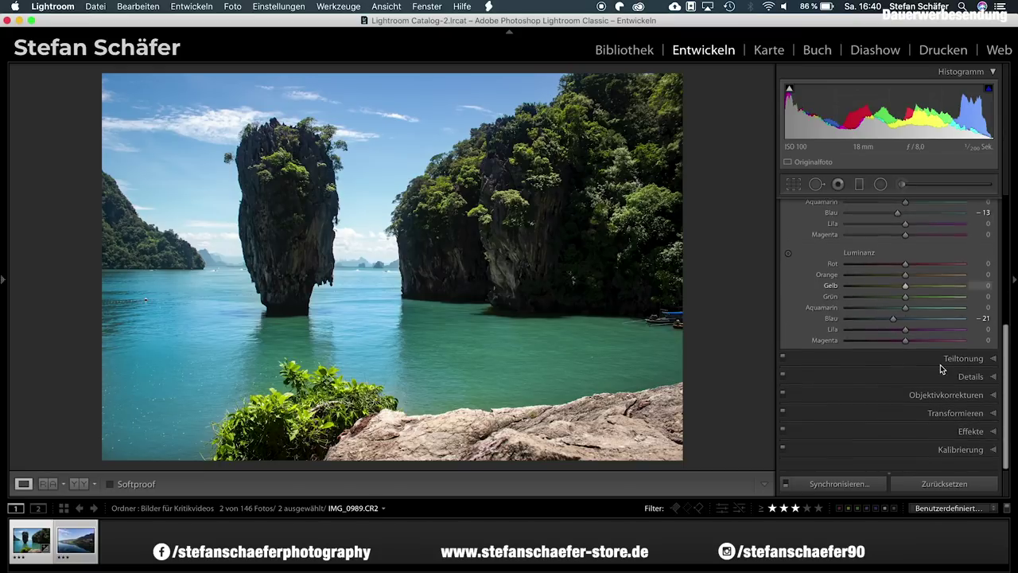
# In Calibration, set blue saturation +9, red hue +64 / saturation −21, and green hue +22.
pyautogui.click(932, 455)
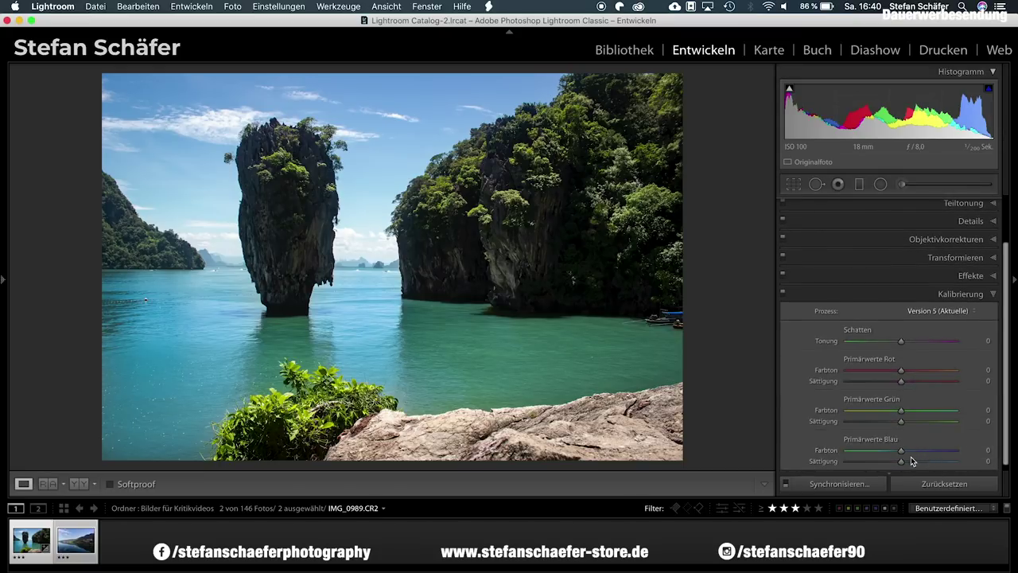
pyautogui.moveTo(901, 463); pyautogui.dragTo(906, 464)
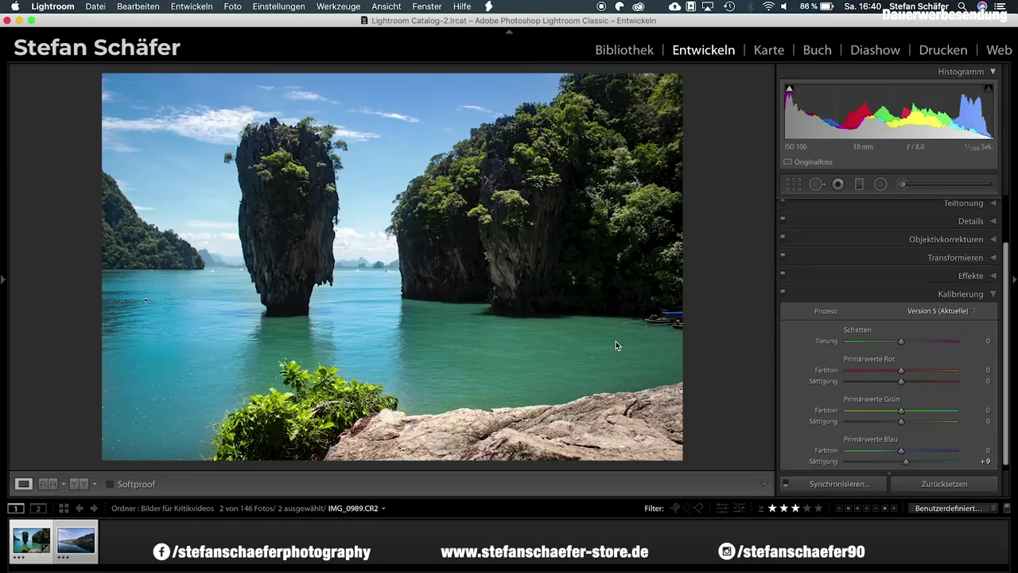
pyautogui.moveTo(905, 372)
pyautogui.mouseDown()
pyautogui.moveTo(835, 380)
pyautogui.moveTo(938, 375)
pyautogui.mouseUp()
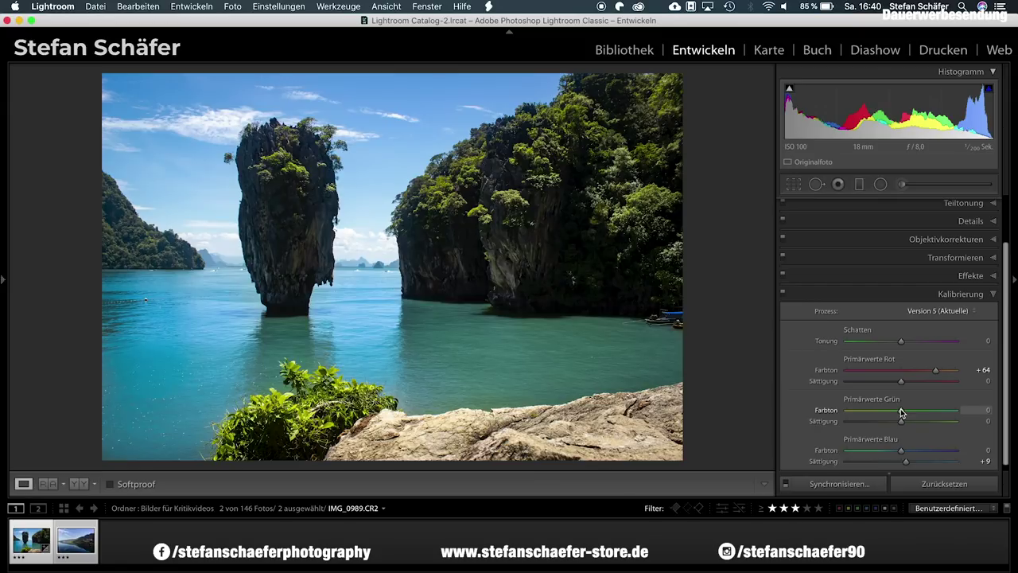
pyautogui.moveTo(894, 411)
pyautogui.mouseDown()
pyautogui.moveTo(844, 410)
pyautogui.moveTo(935, 410)
pyautogui.moveTo(823, 409)
pyautogui.moveTo(935, 408)
pyautogui.moveTo(912, 410)
pyautogui.mouseUp()
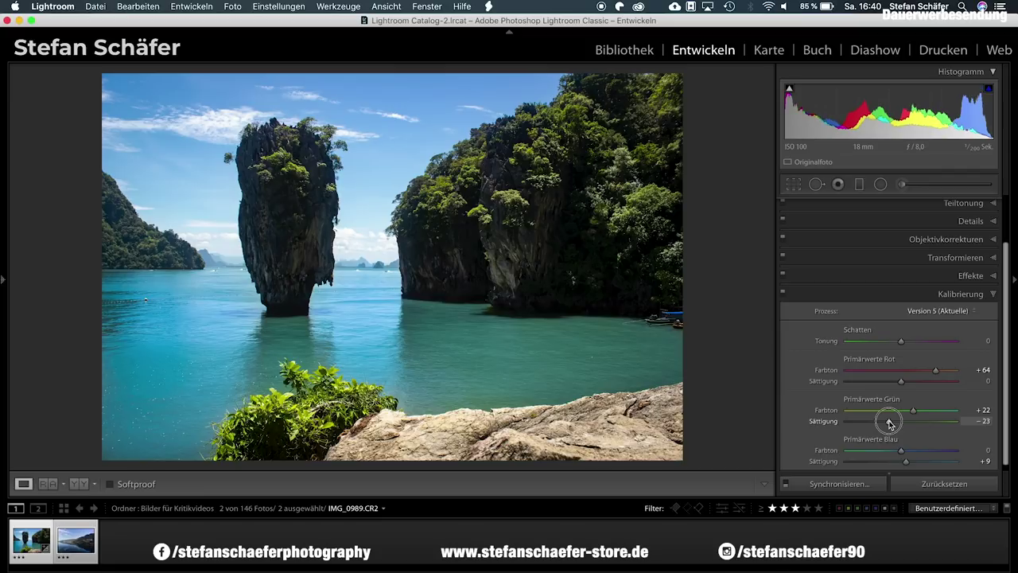
pyautogui.moveTo(889, 380); pyautogui.dragTo(889, 382)
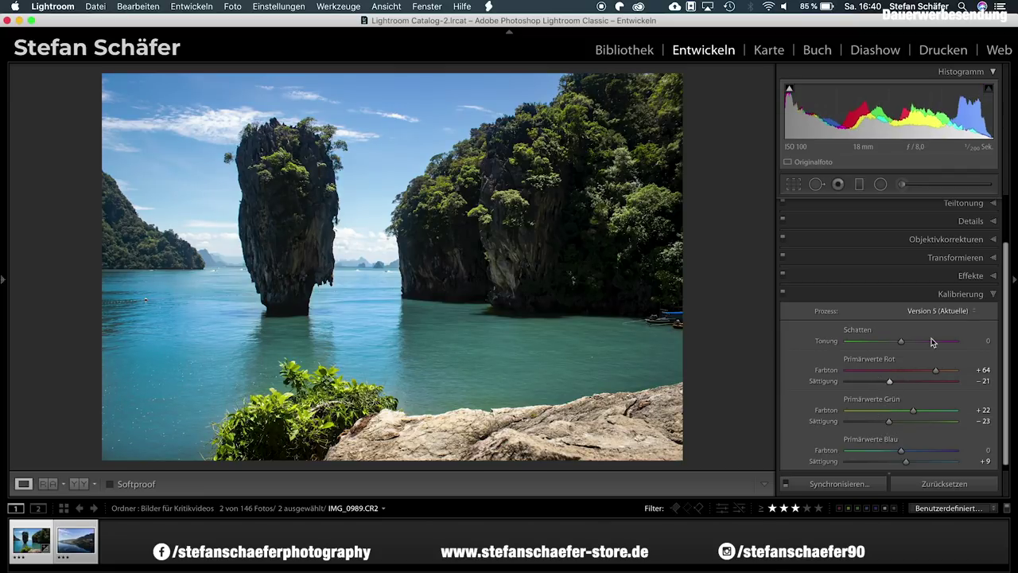
# Add +0.80 exposure radial filters on the rock pillar and right cliff, warming the cliff to Temp 19.
pyautogui.click(880, 185)
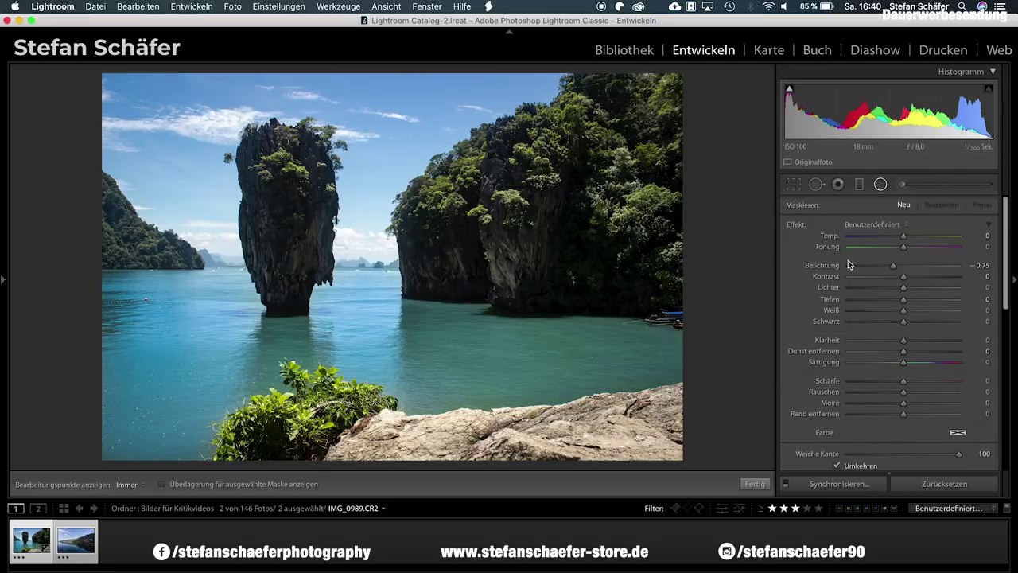
pyautogui.moveTo(906, 268); pyautogui.dragTo(915, 266)
pyautogui.moveTo(281, 190); pyautogui.dragTo(307, 247)
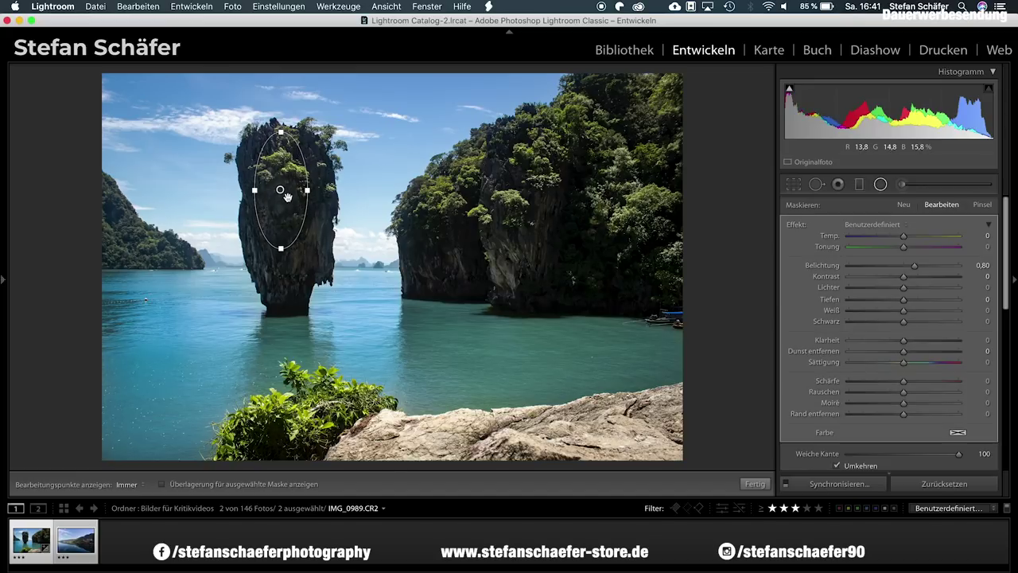
pyautogui.moveTo(288, 196); pyautogui.dragTo(290, 232)
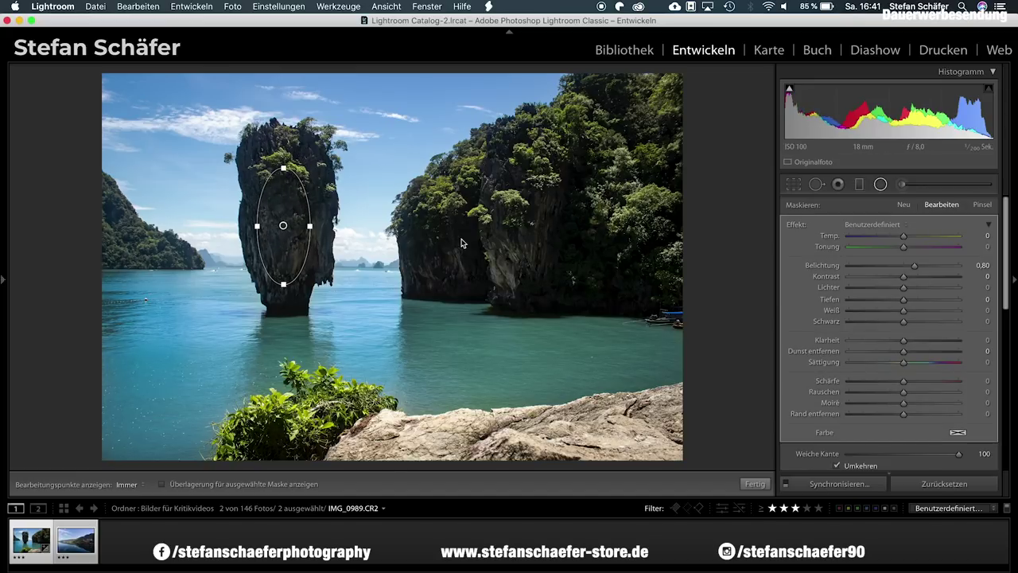
pyautogui.moveTo(510, 152); pyautogui.dragTo(588, 191)
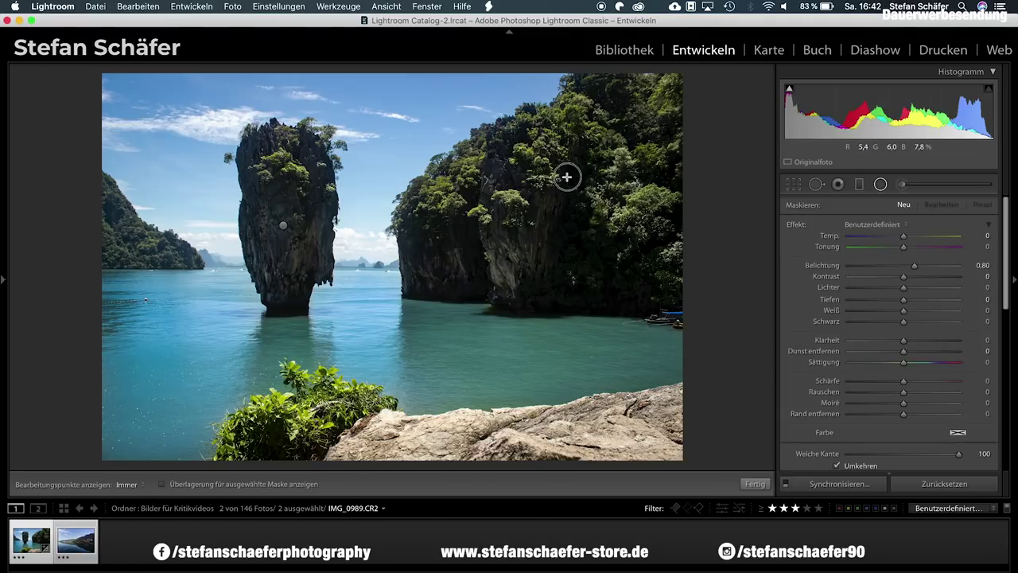
pyautogui.moveTo(511, 152); pyautogui.dragTo(555, 155)
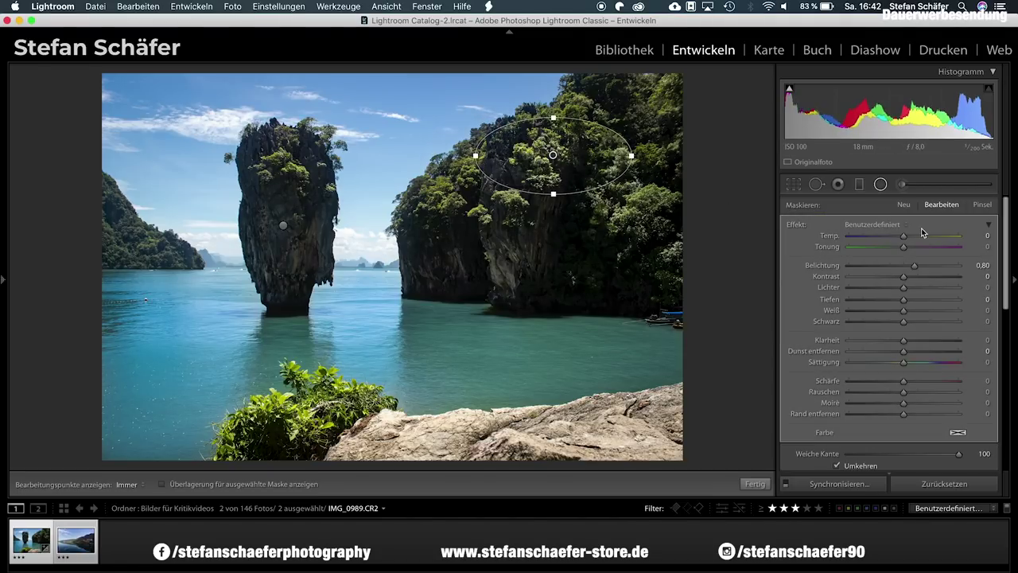
pyautogui.moveTo(905, 236); pyautogui.dragTo(915, 236)
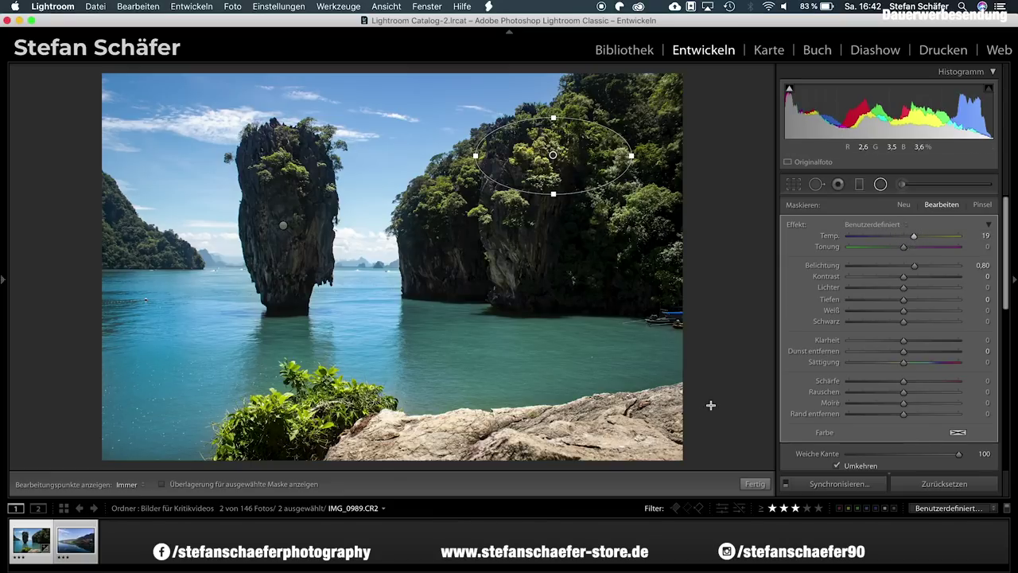
pyautogui.click(756, 484)
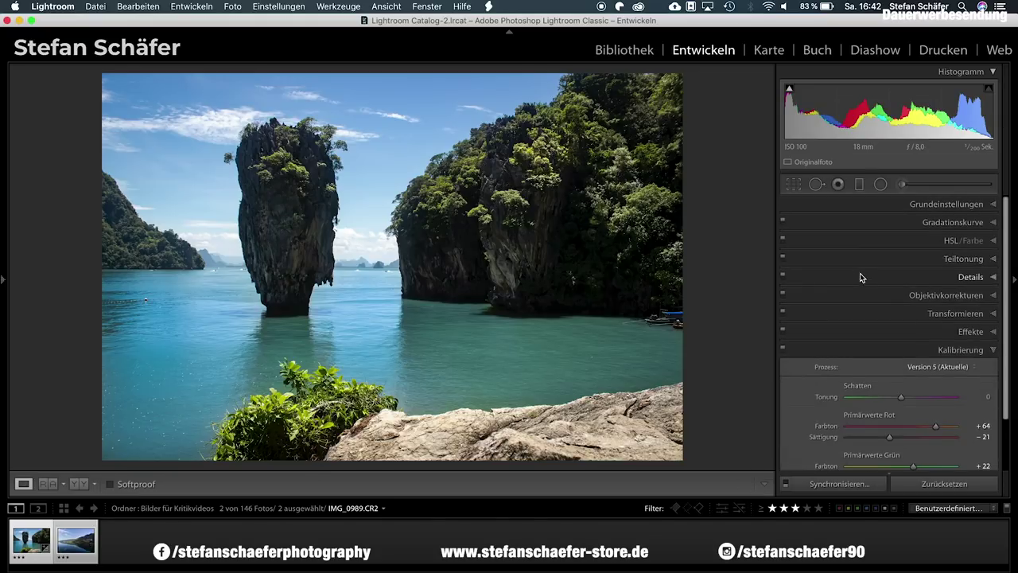
# Heal away the small boats along the right edge of the lagoon with Spot Removal.
pyautogui.click(816, 185)
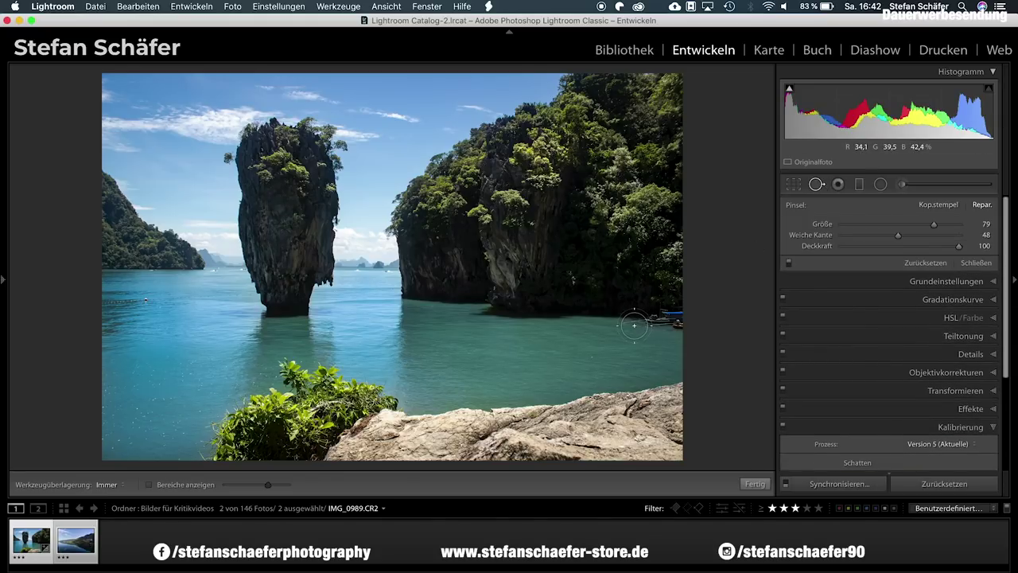
pyautogui.moveTo(626, 321); pyautogui.dragTo(684, 321)
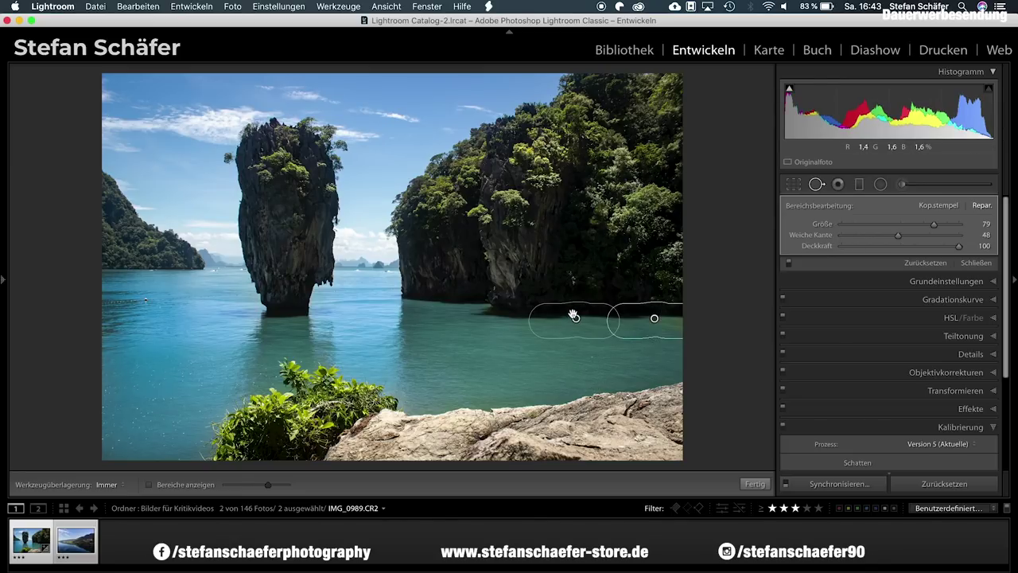
pyautogui.click(754, 484)
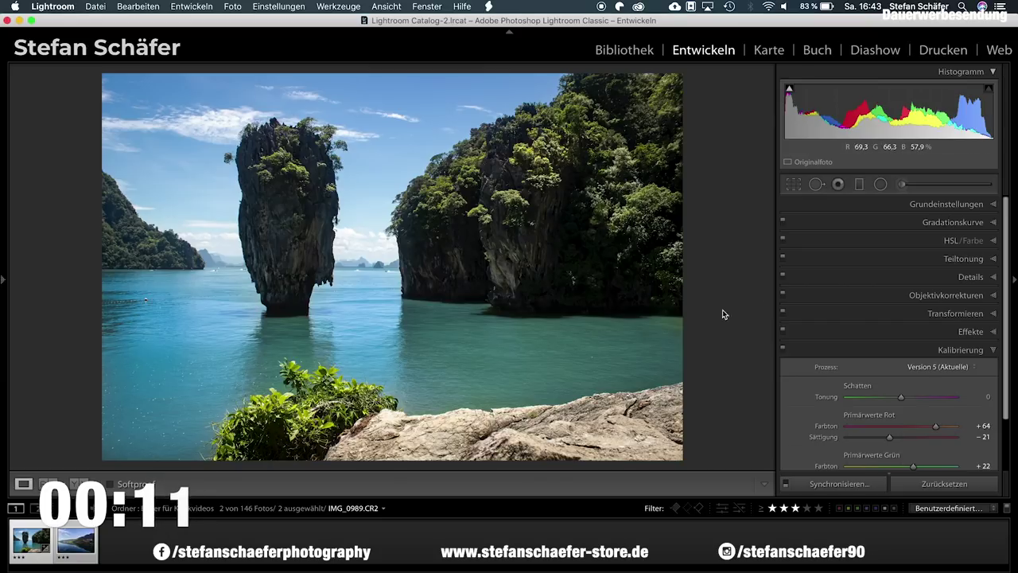
# Brush warmth (Temp 40) and extra exposure onto the right cliff and rock pillar foliage.
pyautogui.click(901, 184)
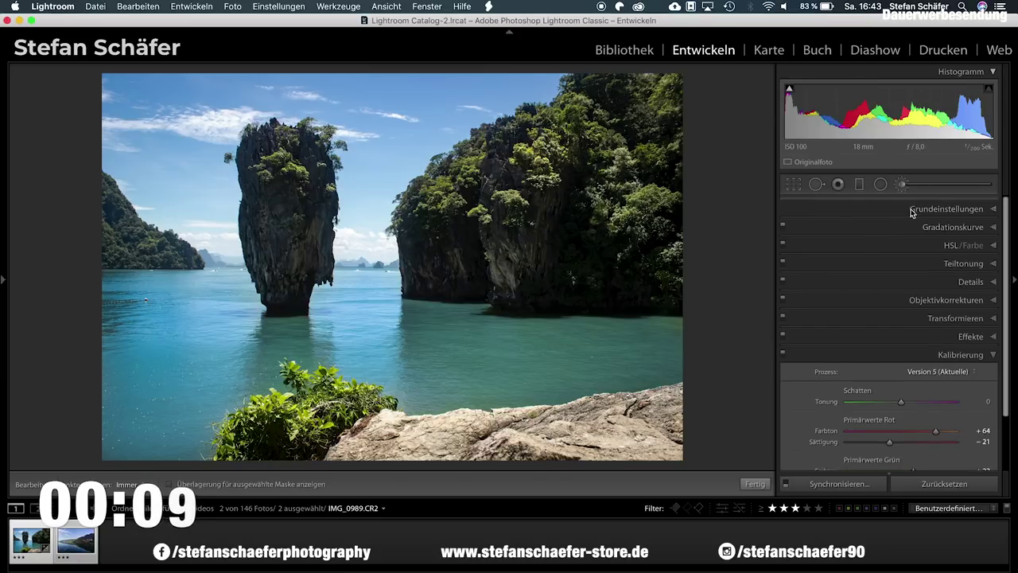
pyautogui.moveTo(904, 236); pyautogui.dragTo(925, 236)
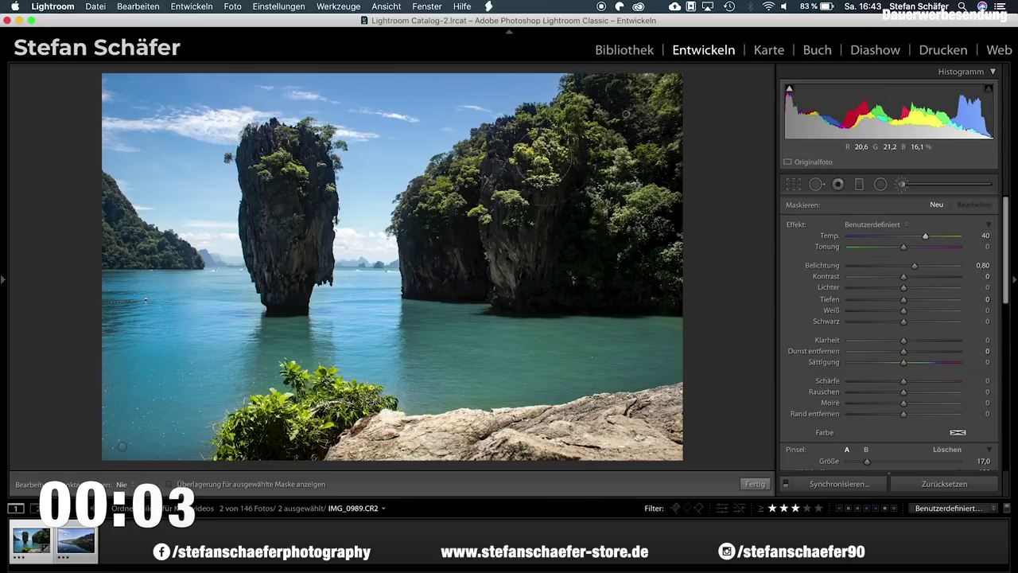
pyautogui.press('h')
pyautogui.moveTo(450, 199)
pyautogui.mouseDown()
pyautogui.moveTo(654, 200)
pyautogui.moveTo(626, 115)
pyautogui.mouseUp()
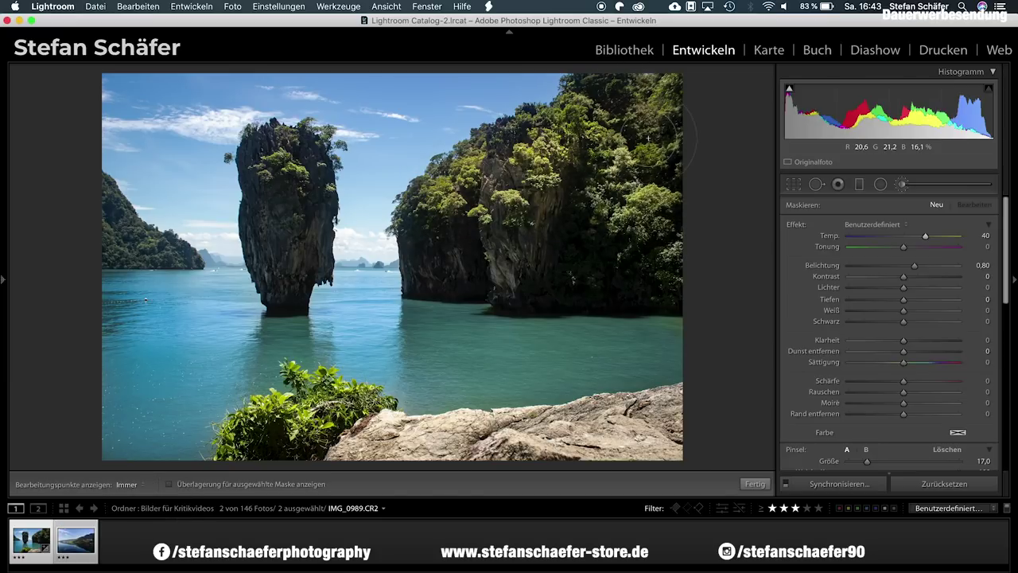
pyautogui.press('h')
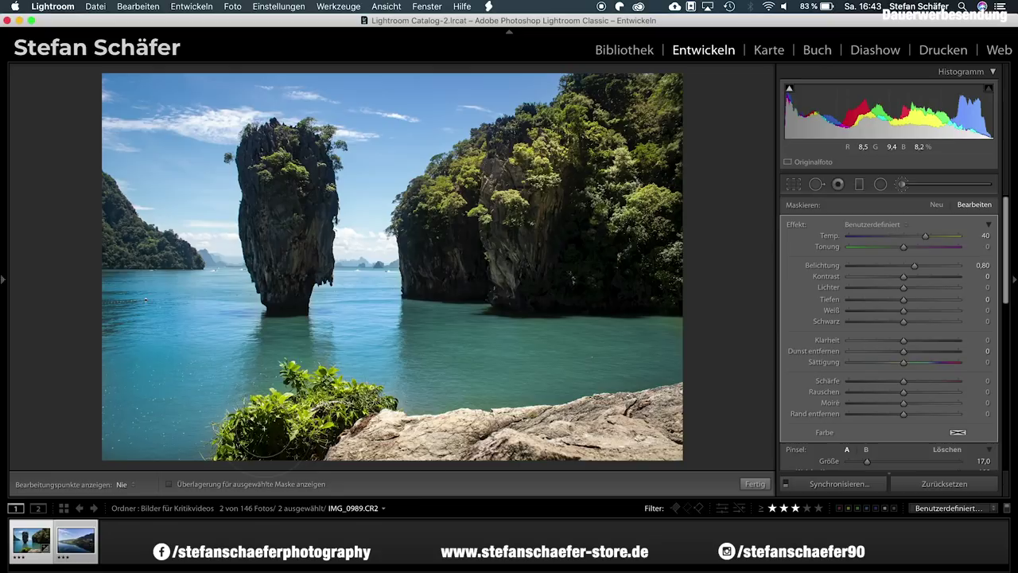
pyautogui.press('h')
pyautogui.moveTo(277, 154); pyautogui.dragTo(311, 171)
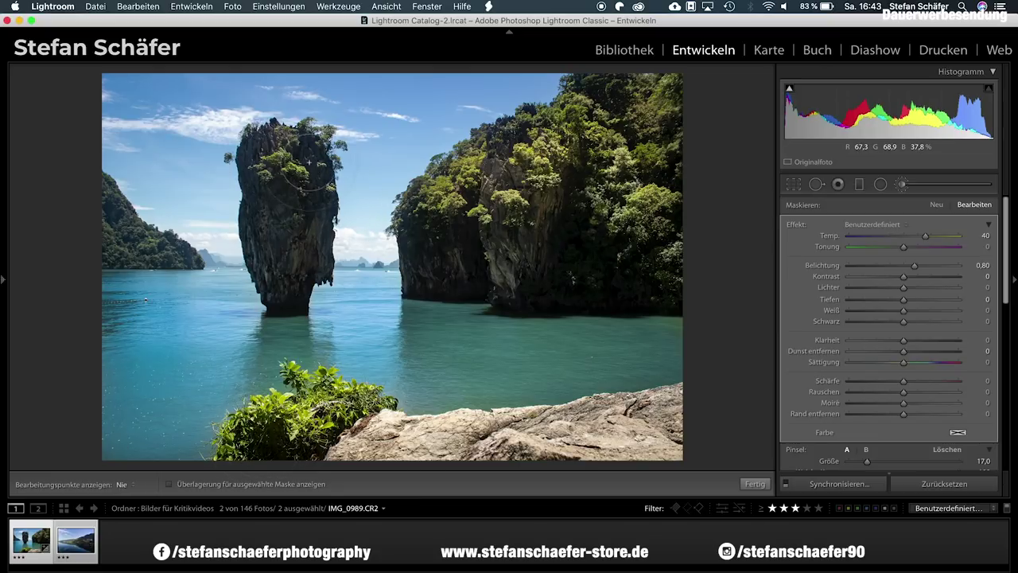
pyautogui.moveTo(913, 265); pyautogui.dragTo(911, 266)
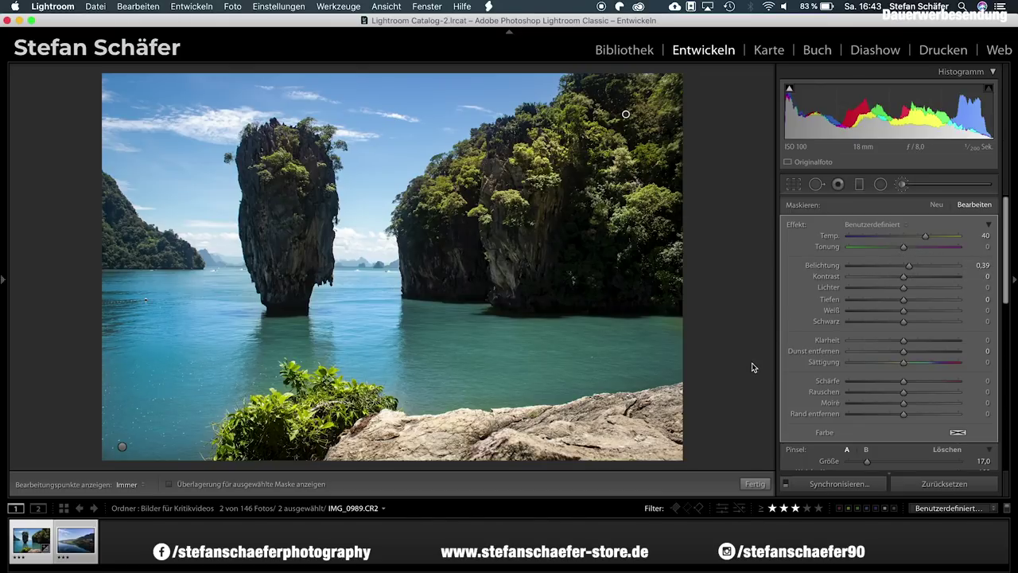
pyautogui.click(755, 484)
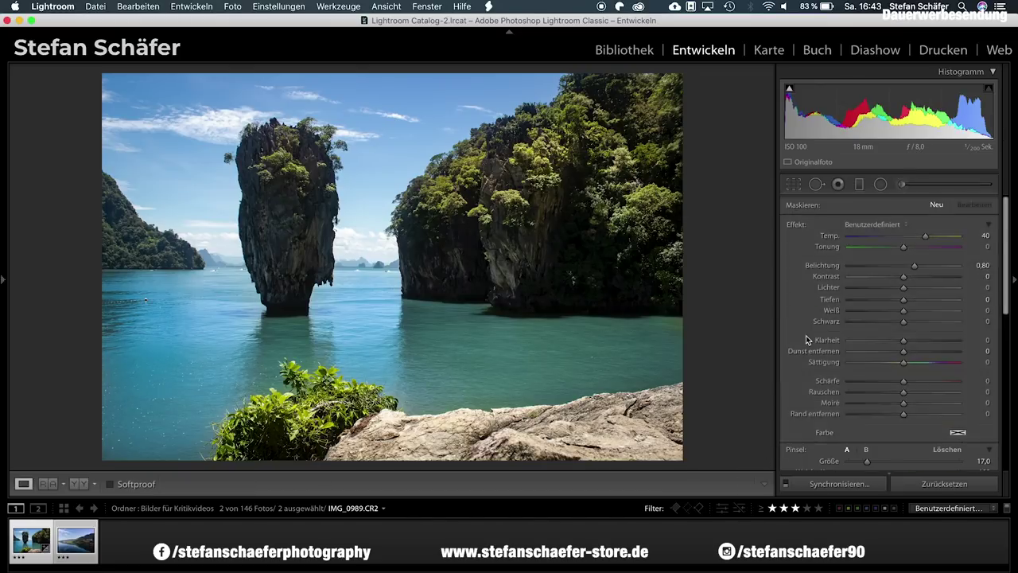
# Straighten the karst-island photo to a −0.34 angle and show the unedited before view.
pyautogui.click(795, 190)
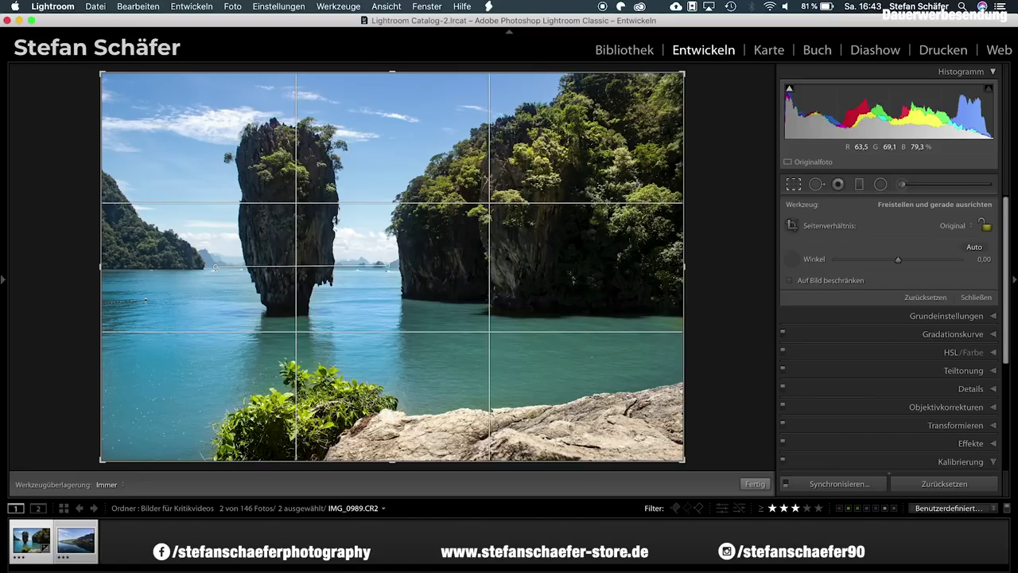
pyautogui.moveTo(397, 267); pyautogui.dragTo(395, 268)
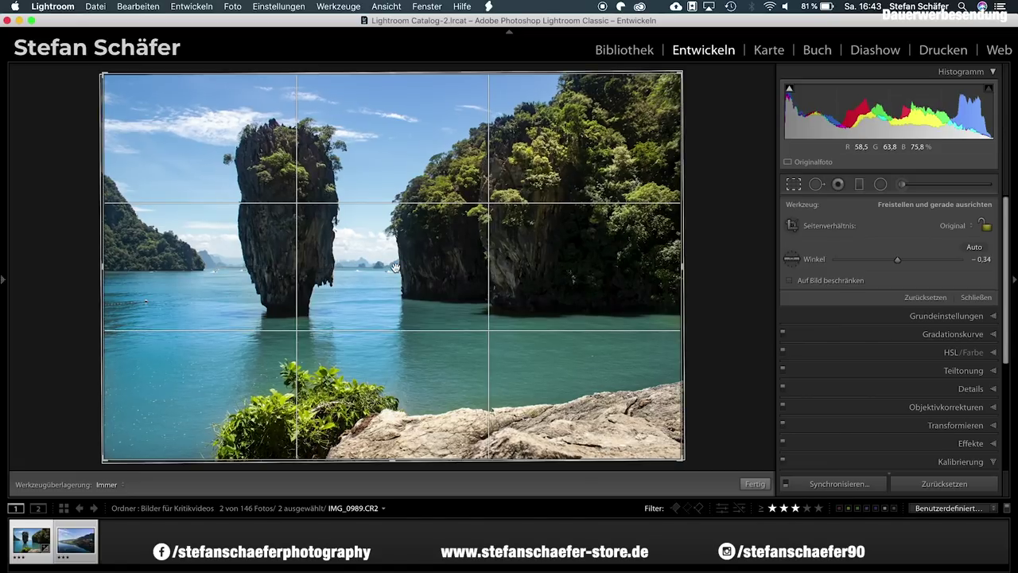
pyautogui.press('r')
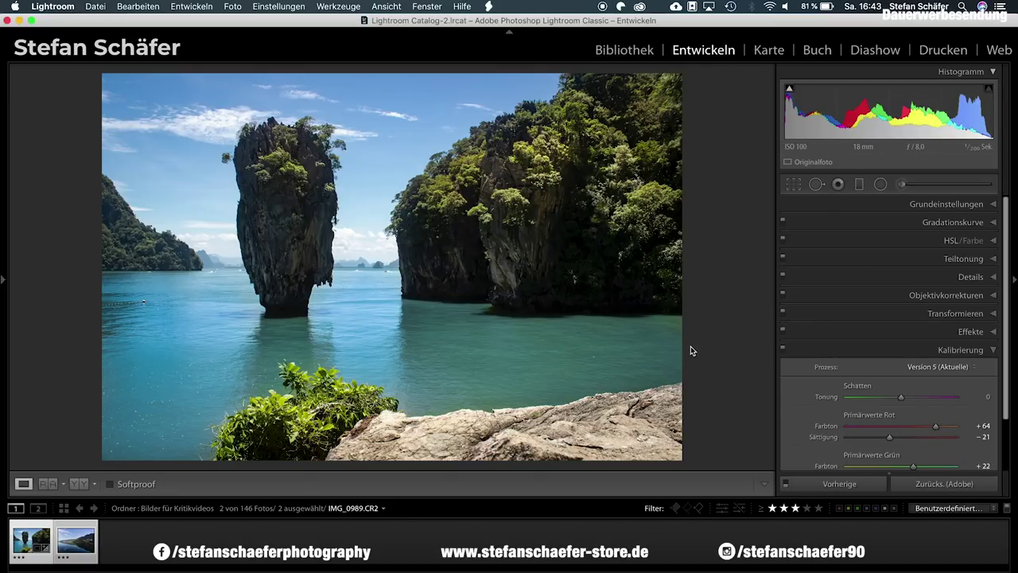
pyautogui.hotkey('alt', 'shift', '7')
# Return to the After view, select only the lake-reflection photo and expand Grundeinstellungen.
pyautogui.press('\\')
pyautogui.press('\\')
pyautogui.press('\\')
pyautogui.press('\\')
pyautogui.press('\\')
pyautogui.press('\\')
pyautogui.press('\\')
pyautogui.press('\\')
pyautogui.press('\\')
pyautogui.press('\\')
pyautogui.press('\\')
pyautogui.press('Right')
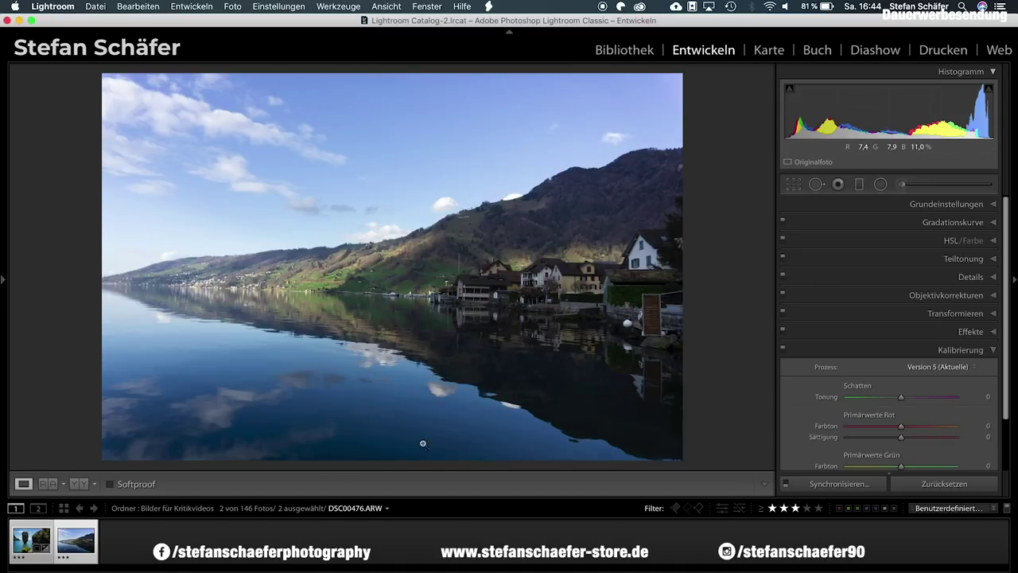
pyautogui.click(84, 560)
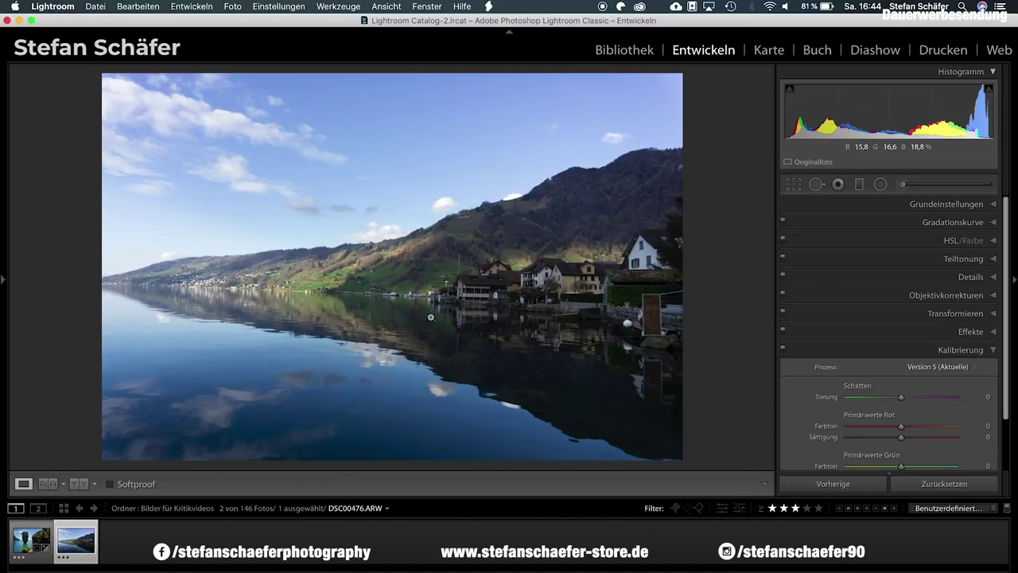
pyautogui.click(937, 206)
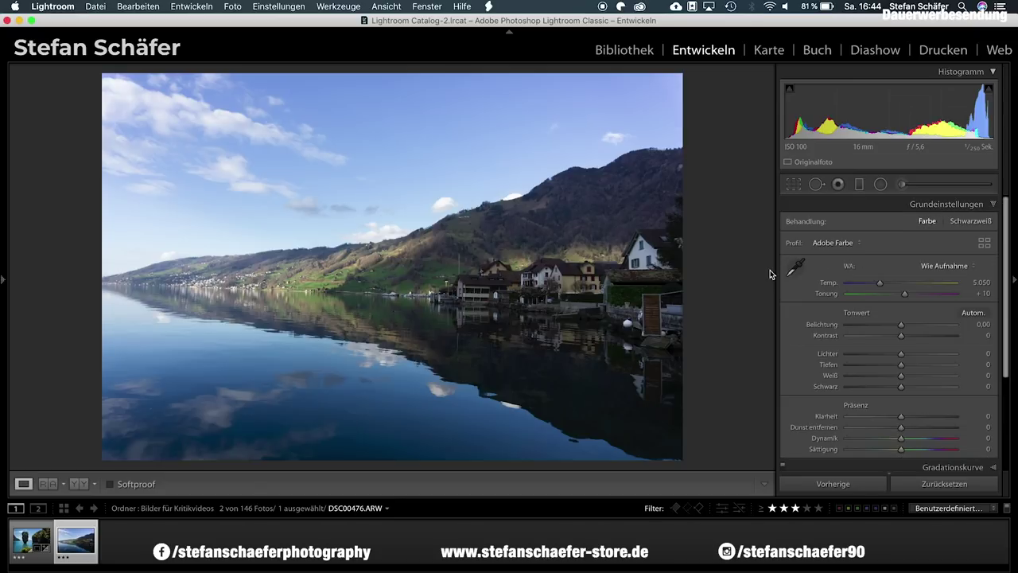
# Level the lake horizon to a −2.06 angle and crop a strip off the top.
pyautogui.click(794, 186)
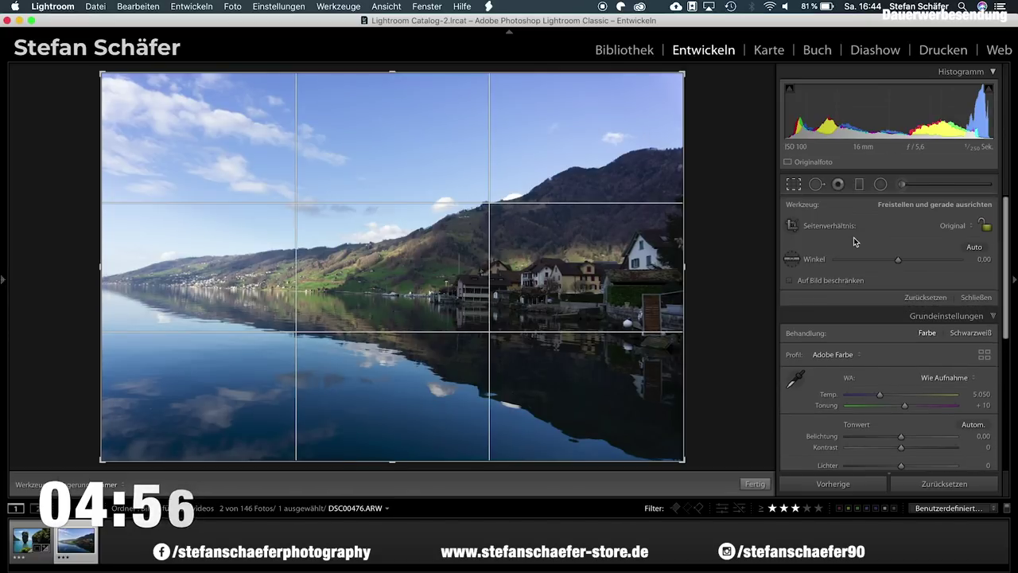
pyautogui.click(792, 258)
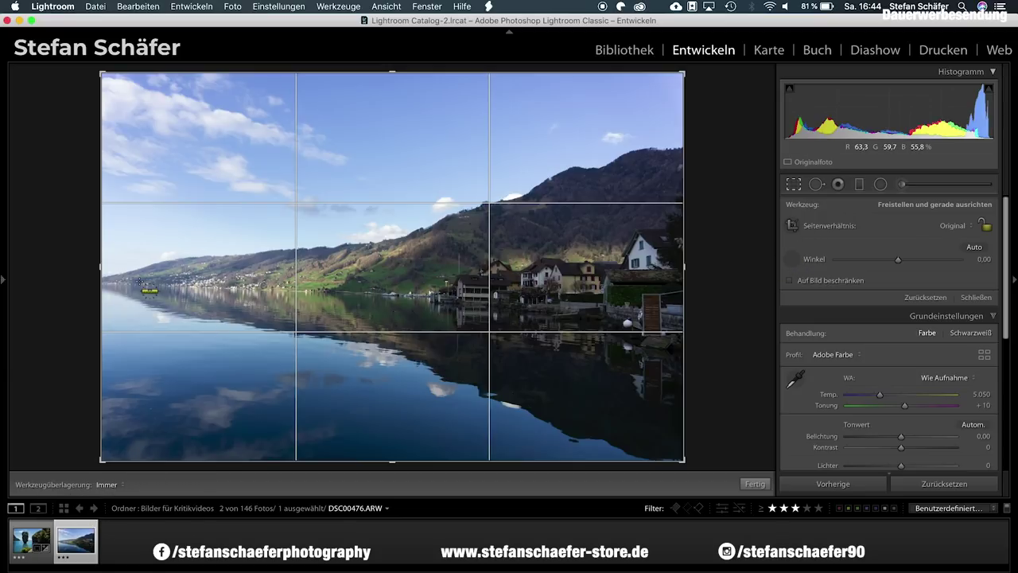
pyautogui.moveTo(127, 284); pyautogui.dragTo(474, 294)
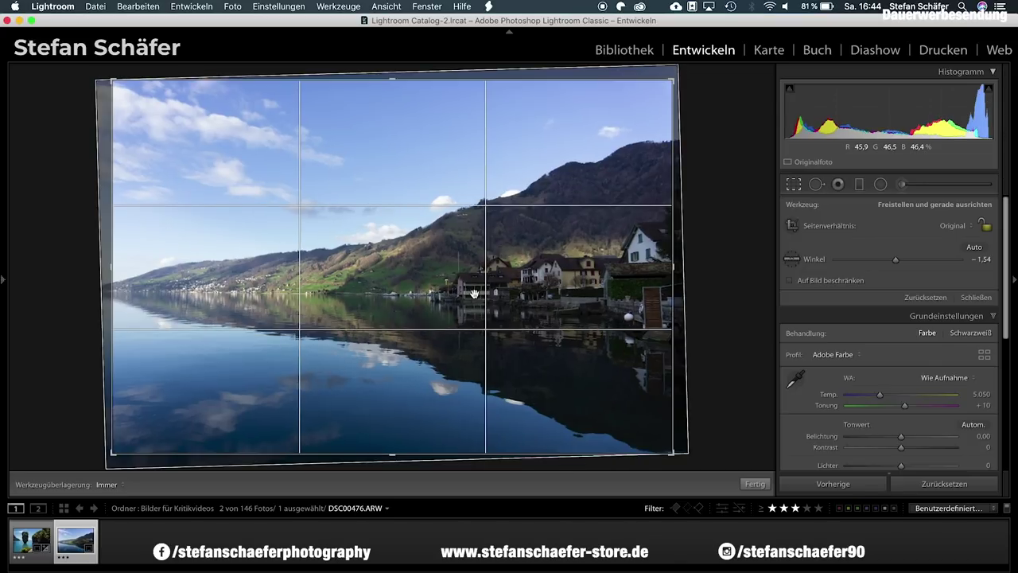
pyautogui.moveTo(686, 78); pyautogui.dragTo(685, 76)
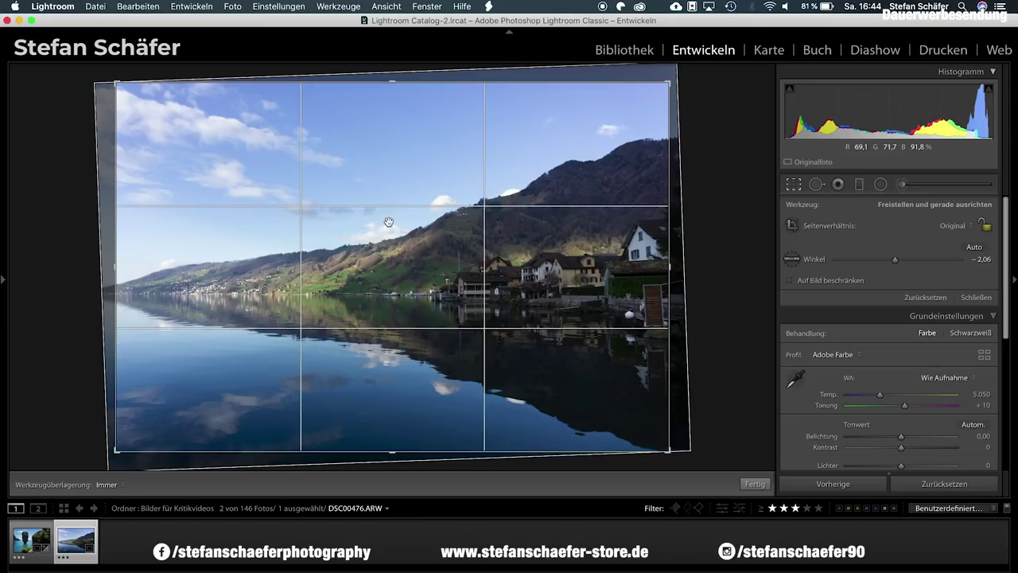
pyautogui.moveTo(398, 80); pyautogui.dragTo(398, 100)
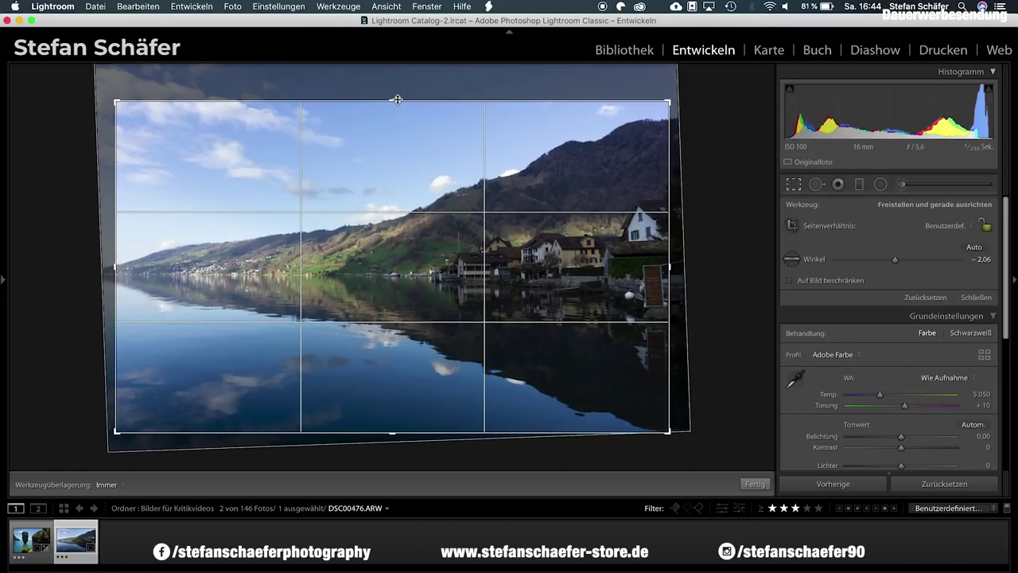
pyautogui.press('Return')
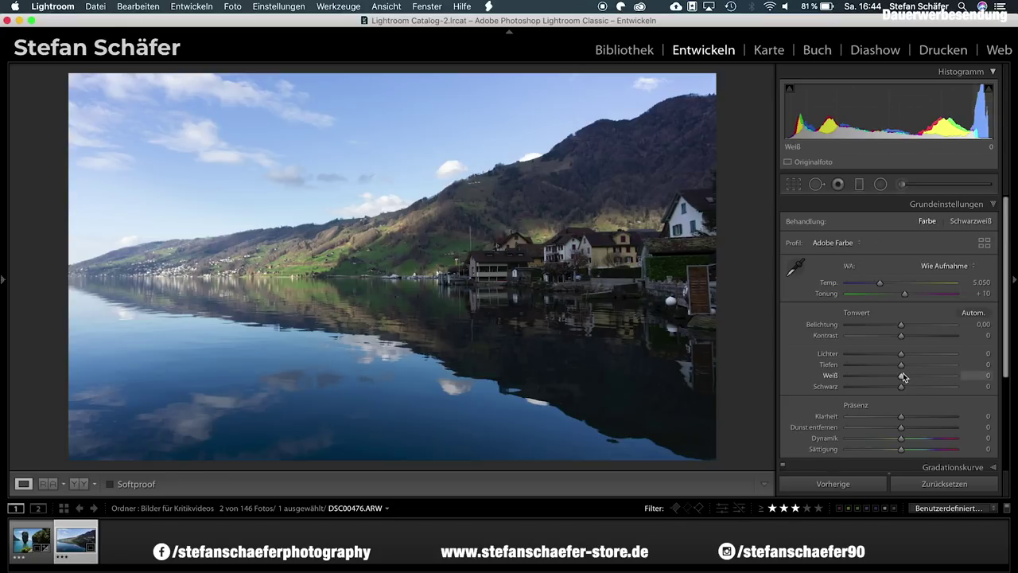
# Set Tiefen +55, Lichter −58, Kontrast +17, Weiß +14 and Schwarz −11.
pyautogui.moveTo(901, 364); pyautogui.dragTo(932, 365)
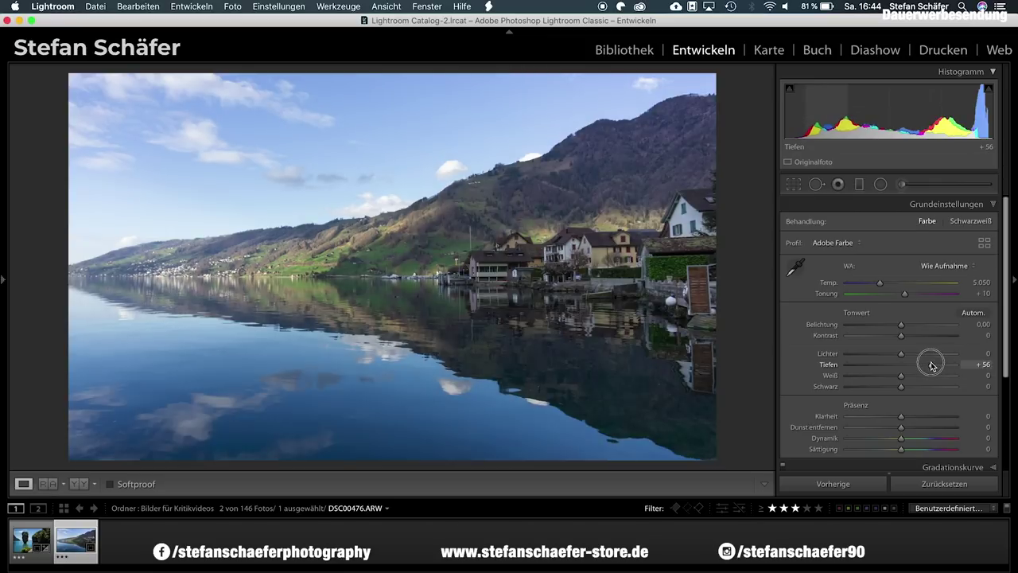
pyautogui.click(871, 353)
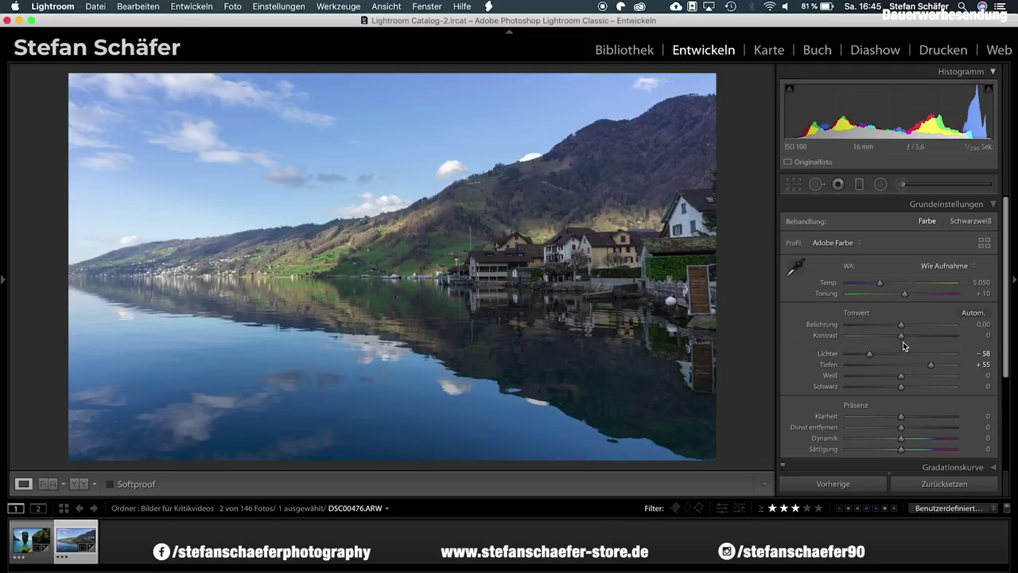
pyautogui.moveTo(901, 335); pyautogui.dragTo(914, 337)
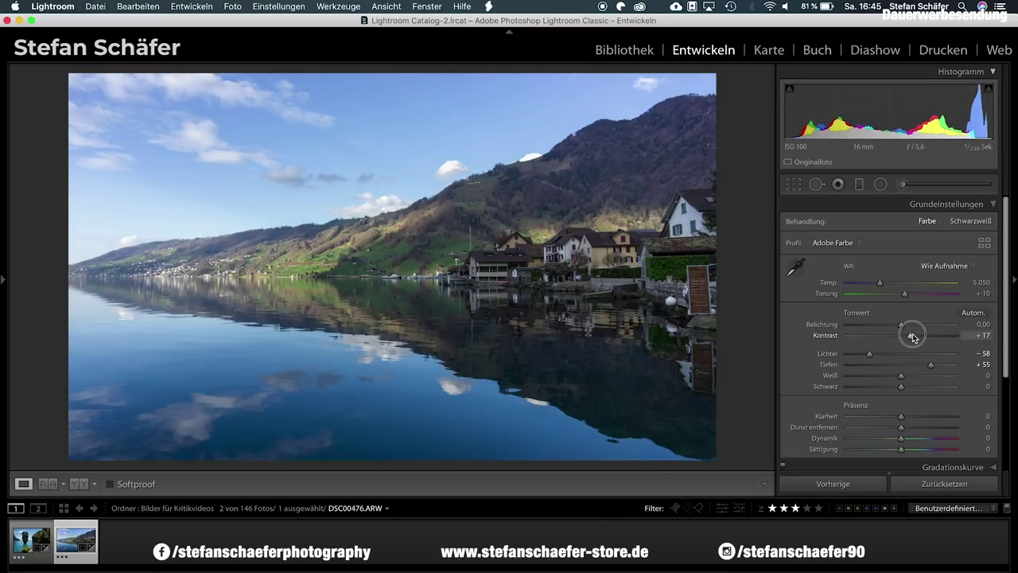
pyautogui.moveTo(902, 380); pyautogui.dragTo(911, 381)
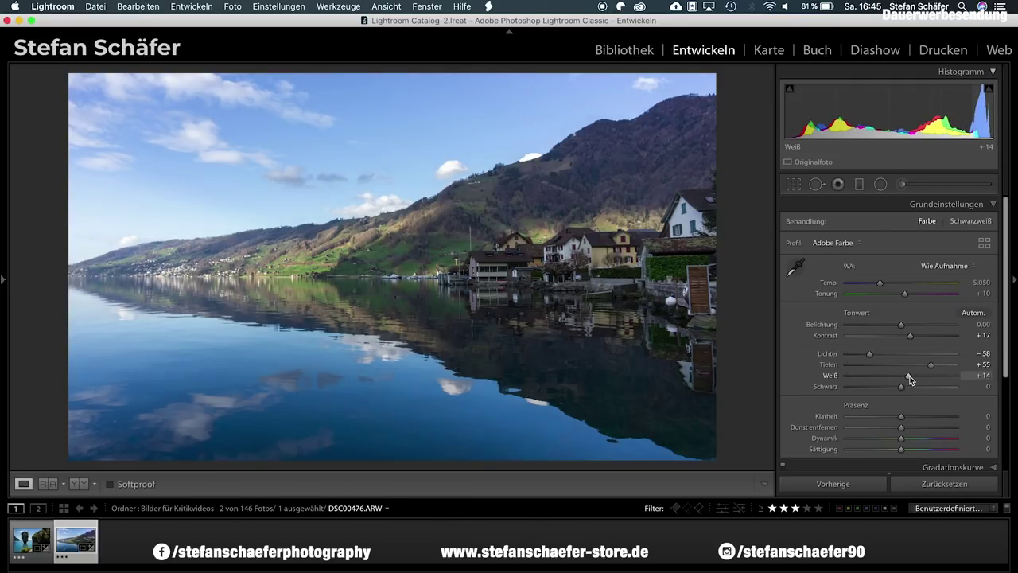
pyautogui.moveTo(901, 388); pyautogui.dragTo(895, 389)
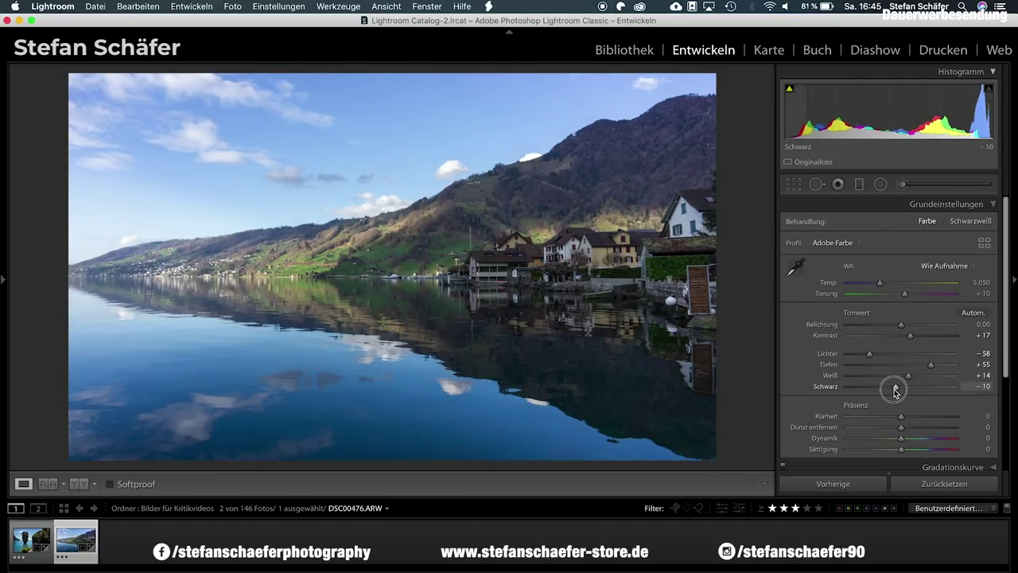
# Bring Tonung back to 0 and set Dunst entfernen to +10.
pyautogui.click(905, 295)
pyautogui.moveTo(905, 296); pyautogui.dragTo(903, 296)
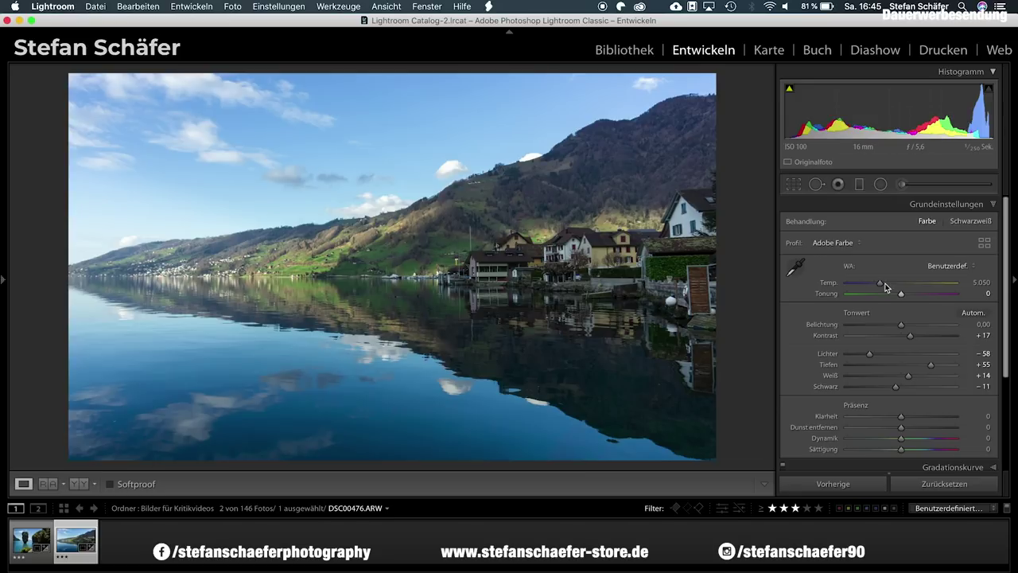
pyautogui.moveTo(901, 432); pyautogui.dragTo(907, 430)
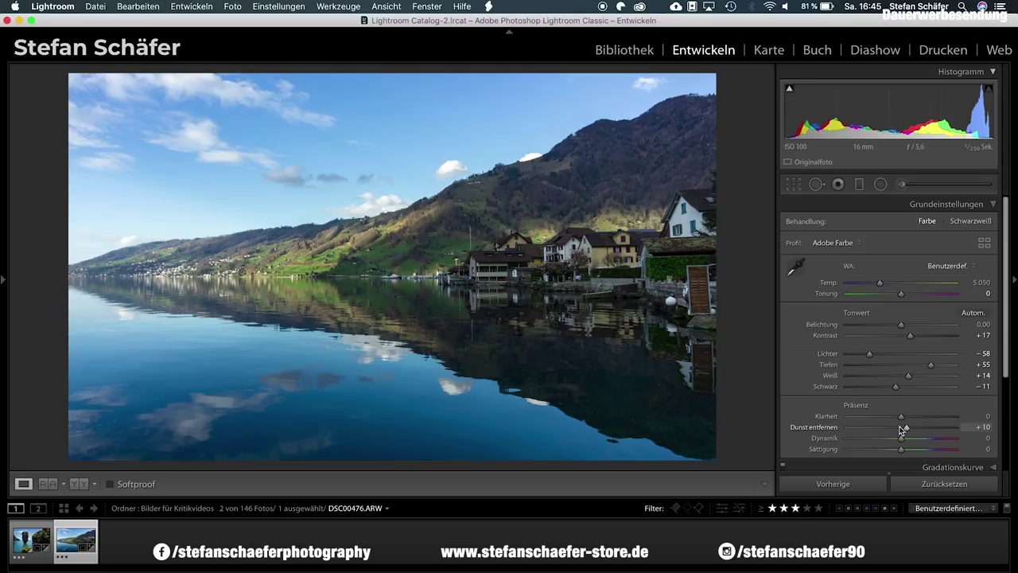
# Lay a graduated filter at Belichtung +0.93 across the lake's water reflection.
pyautogui.click(861, 186)
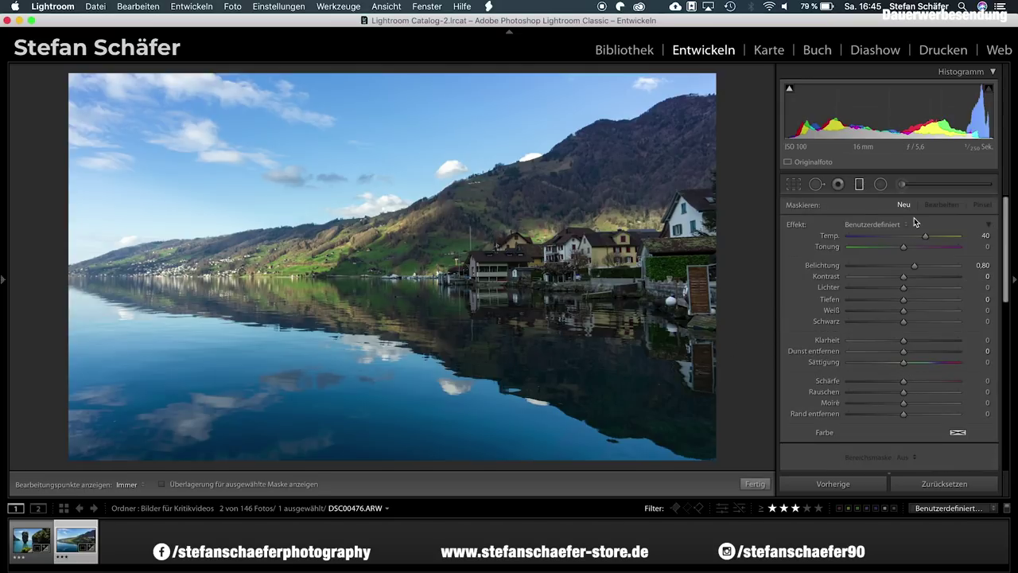
pyautogui.keyDown('alt'); pyautogui.click(804, 226); pyautogui.keyUp('alt')
pyautogui.moveTo(904, 266); pyautogui.dragTo(917, 267)
pyautogui.moveTo(467, 391); pyautogui.dragTo(450, 245)
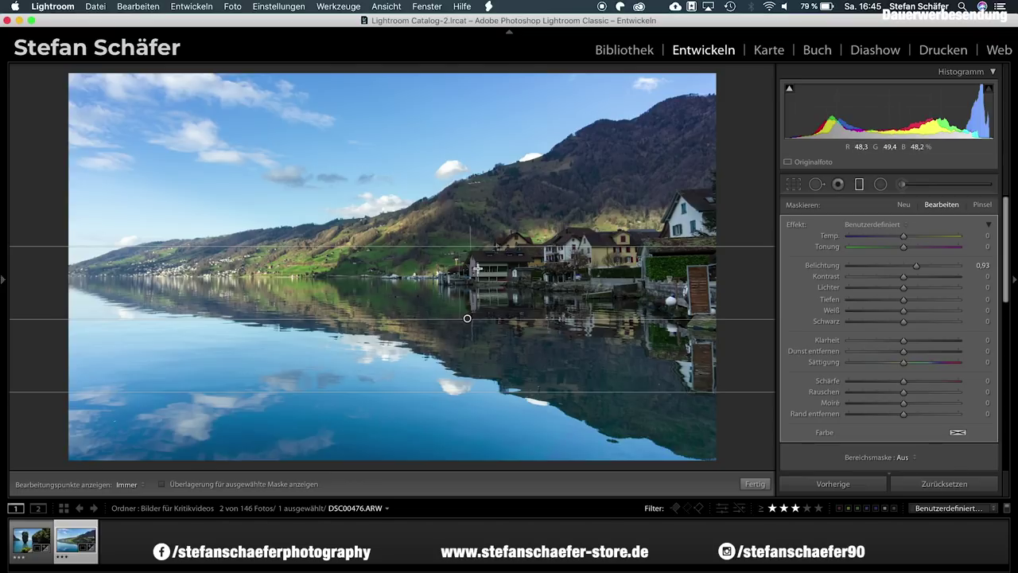
pyautogui.click(755, 484)
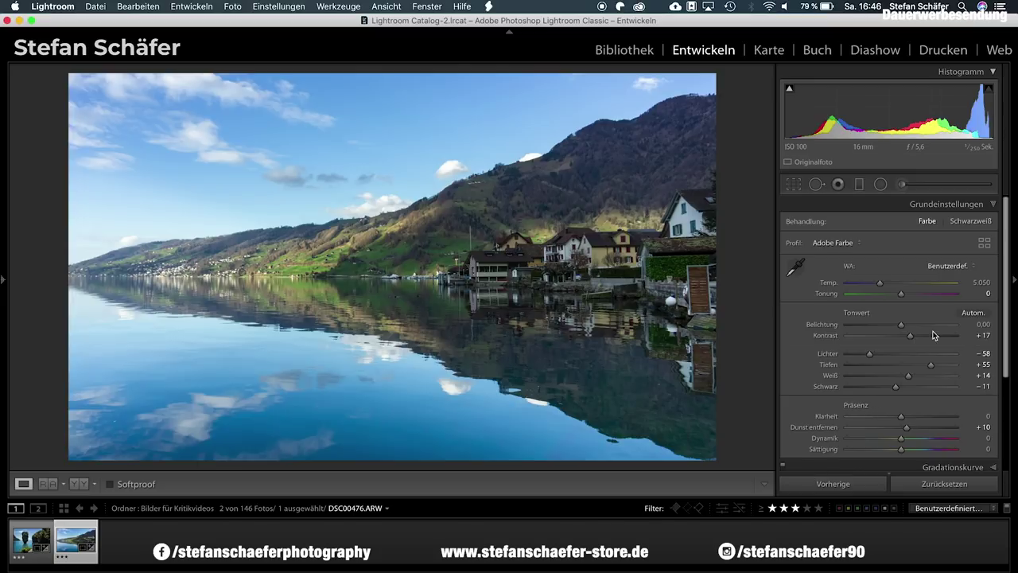
# Expand HSL/Farbe and raise yellow saturation to +17 and green saturation to +36.
pyautogui.scroll(-5, 946, 383)
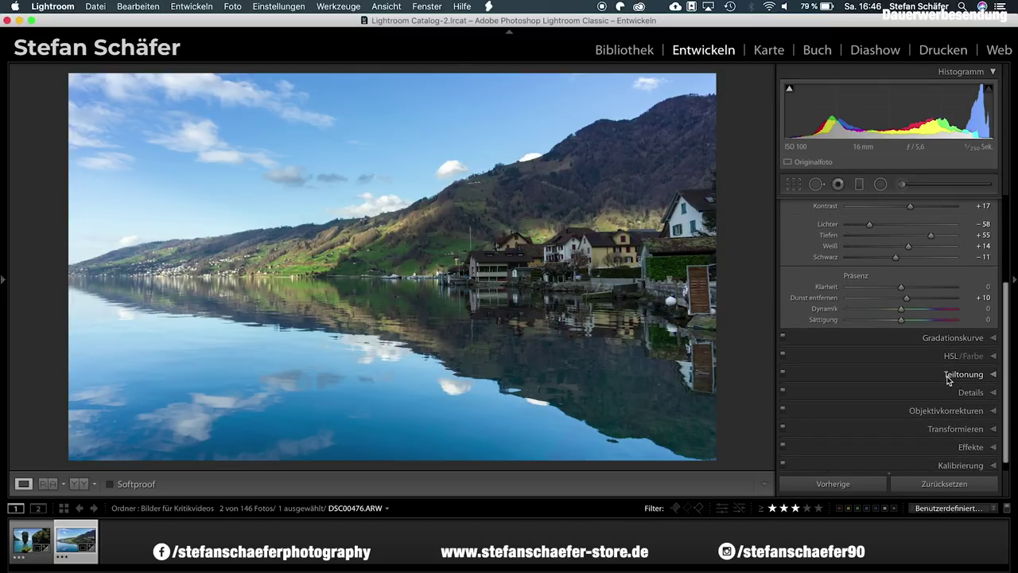
pyautogui.click(941, 356)
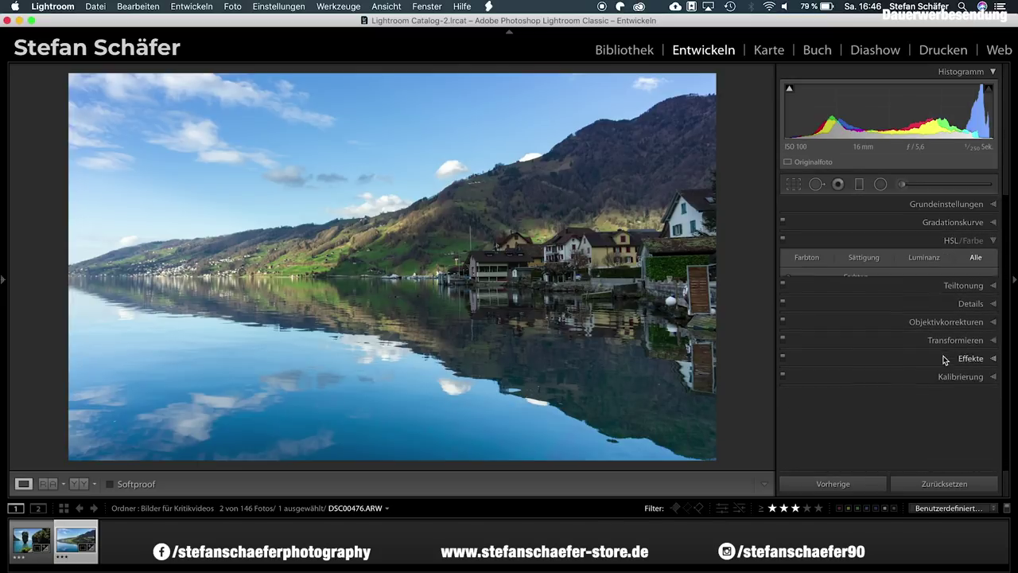
pyautogui.scroll(-3, 881, 404)
pyautogui.scroll(-1, 882, 409)
pyautogui.moveTo(905, 347); pyautogui.dragTo(902, 351)
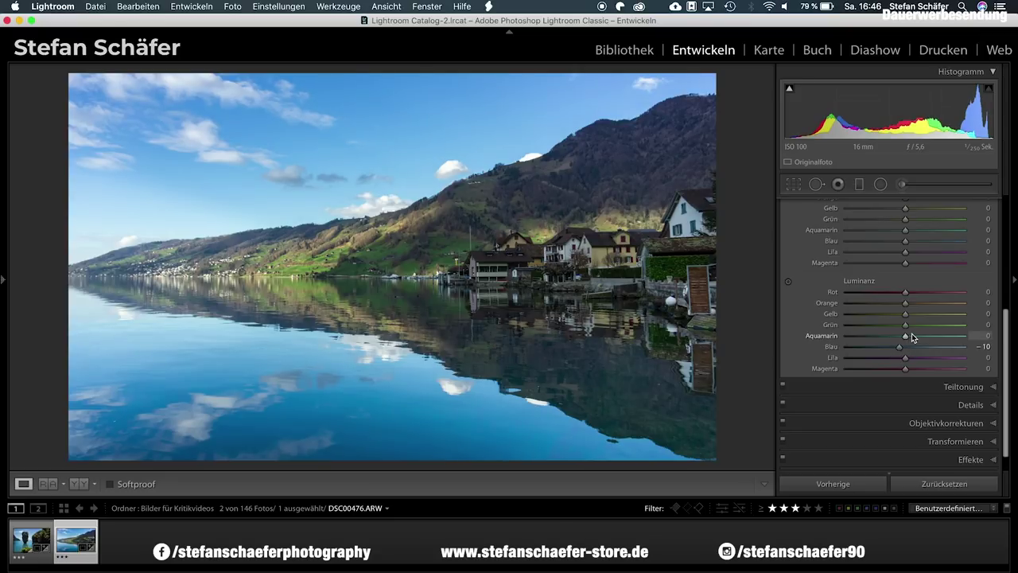
pyautogui.scroll(1, 899, 322)
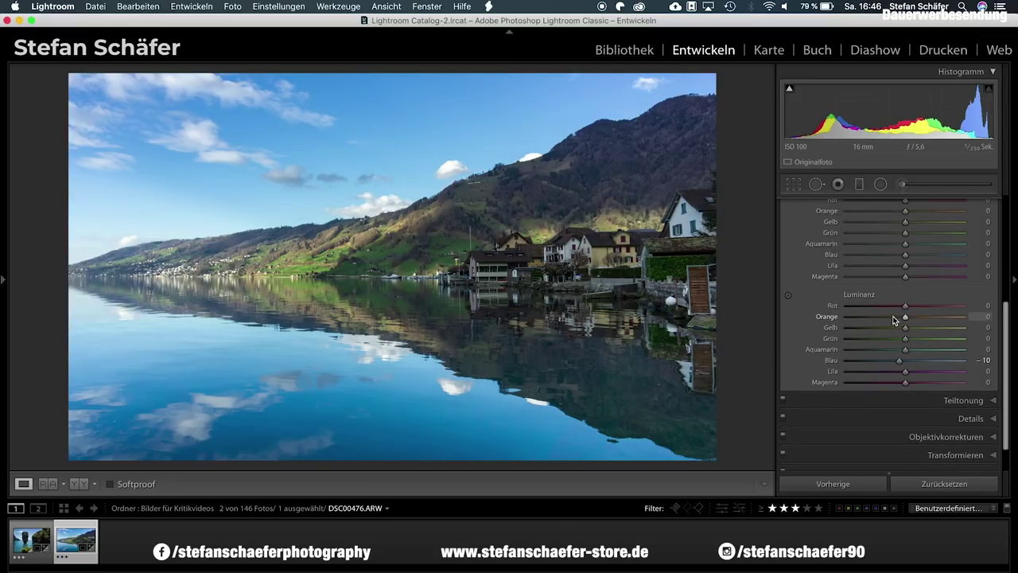
pyautogui.click(922, 340)
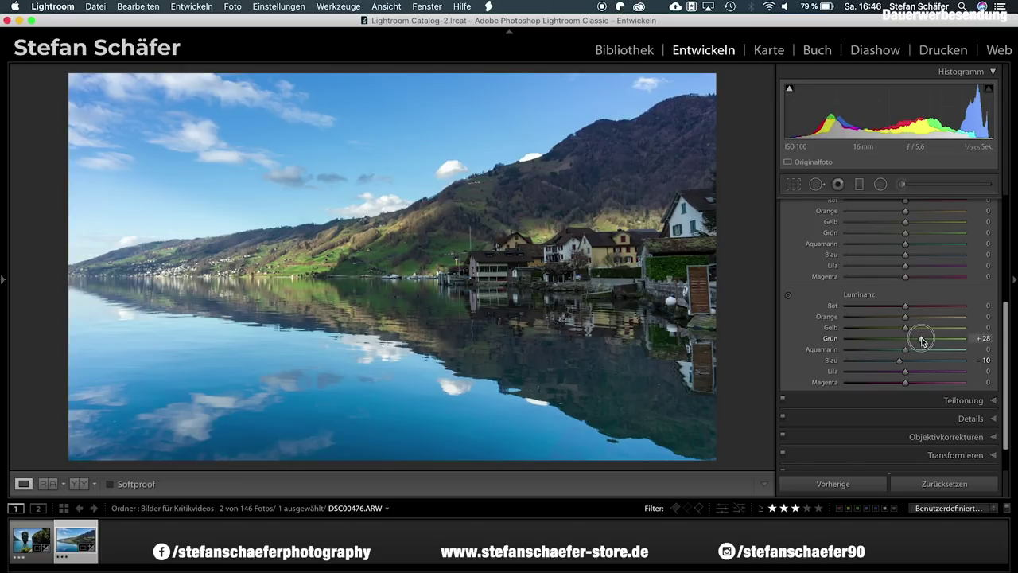
pyautogui.moveTo(917, 329); pyautogui.dragTo(914, 330)
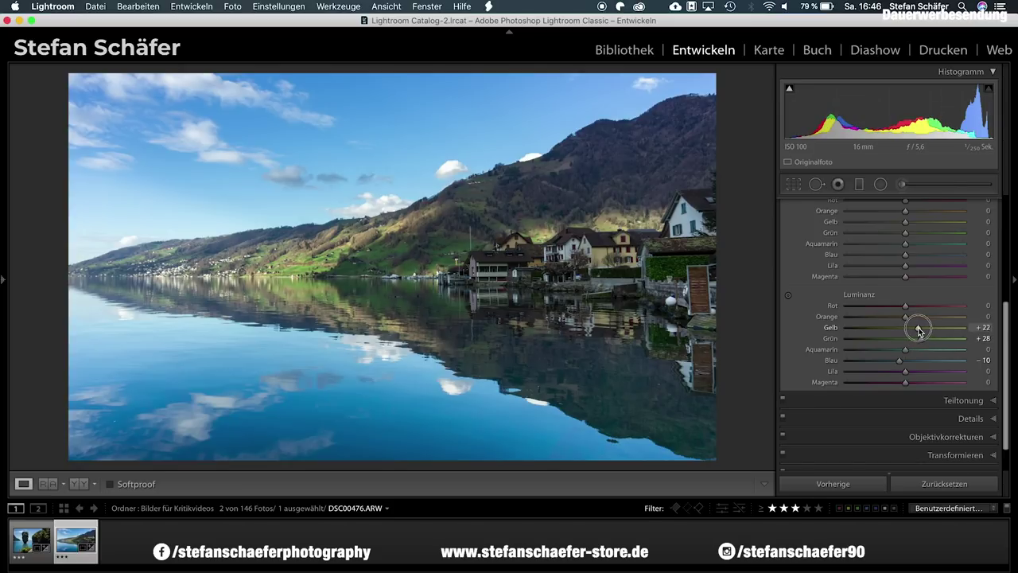
pyautogui.scroll(5, 917, 329)
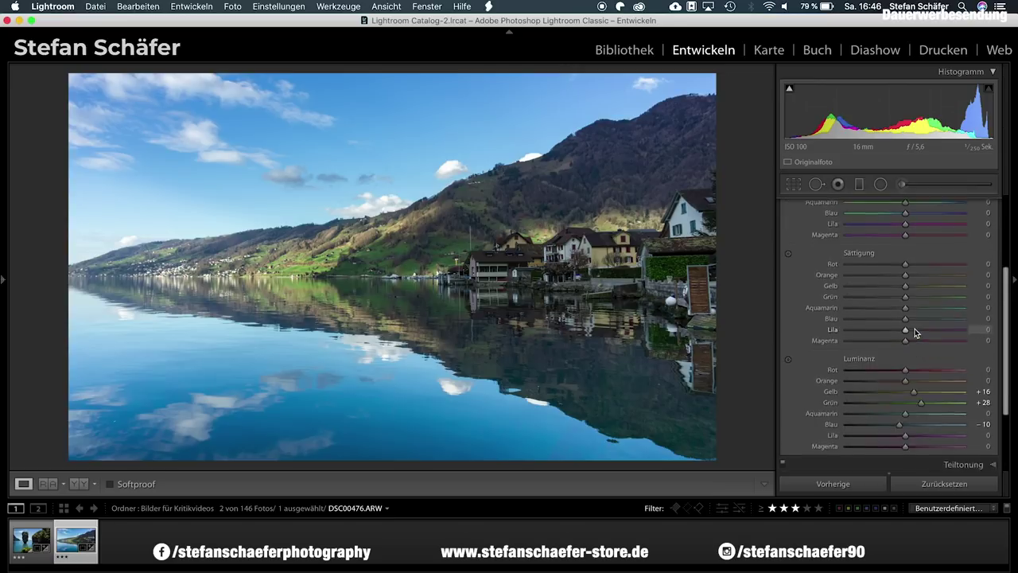
pyautogui.moveTo(918, 330)
pyautogui.mouseDown()
pyautogui.moveTo(927, 330)
pyautogui.moveTo(916, 317)
pyautogui.mouseUp()
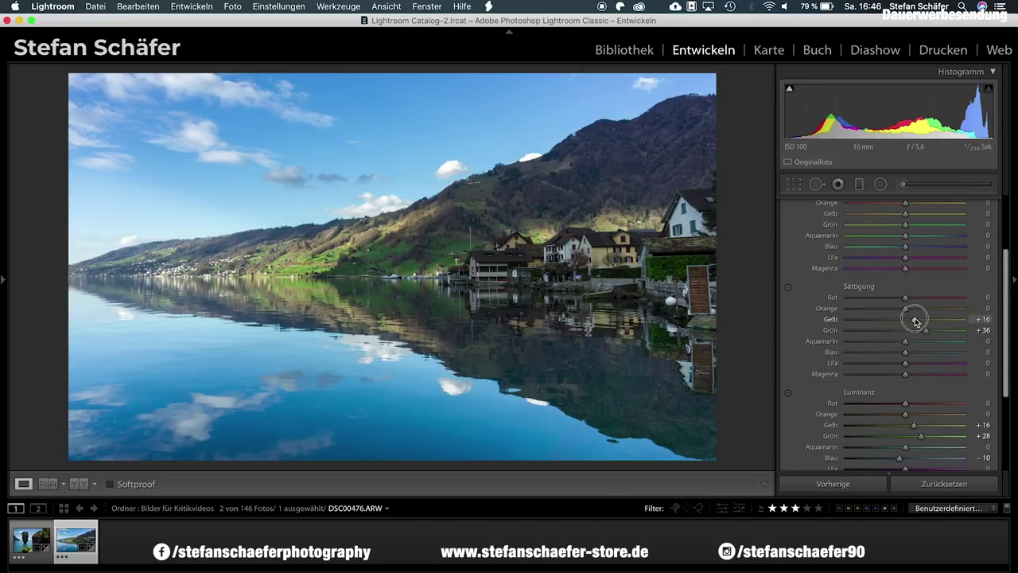
# Shift the blue hue to −5 and the green hue to −9.
pyautogui.scroll(4, 916, 318)
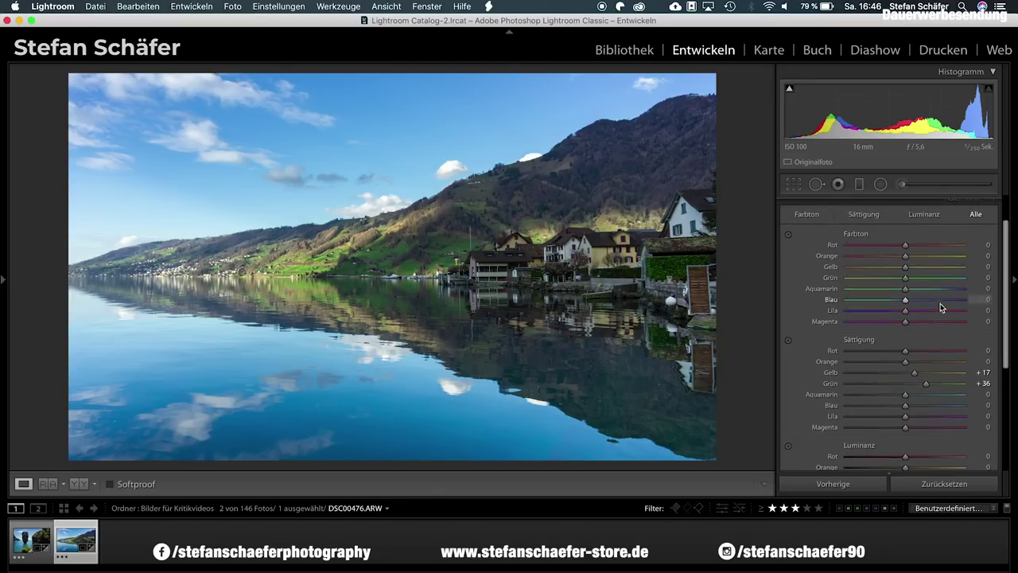
pyautogui.moveTo(907, 323); pyautogui.dragTo(903, 321)
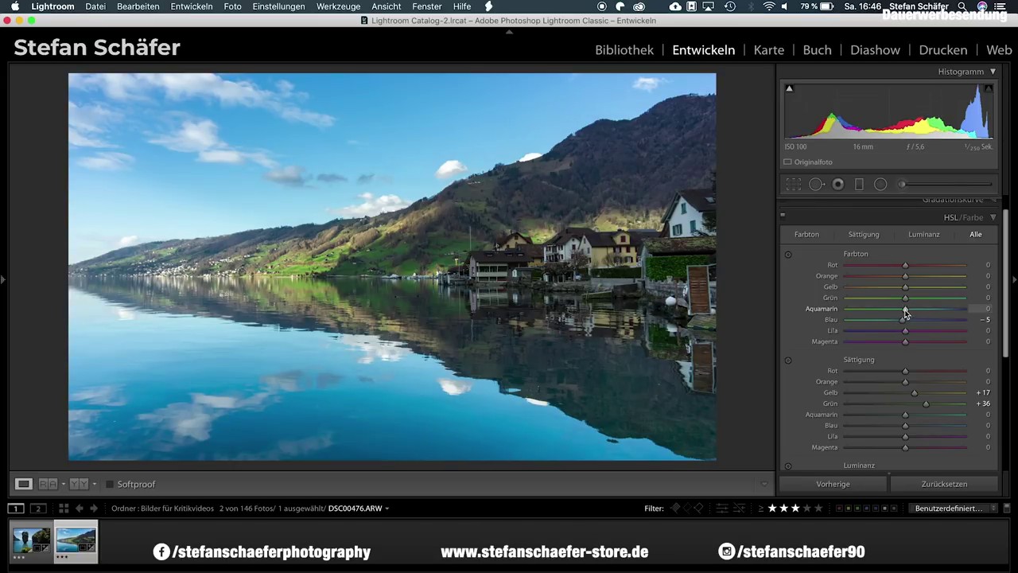
pyautogui.moveTo(906, 298)
pyautogui.mouseDown()
pyautogui.moveTo(885, 296)
pyautogui.moveTo(918, 267)
pyautogui.moveTo(911, 302)
pyautogui.moveTo(901, 300)
pyautogui.mouseUp()
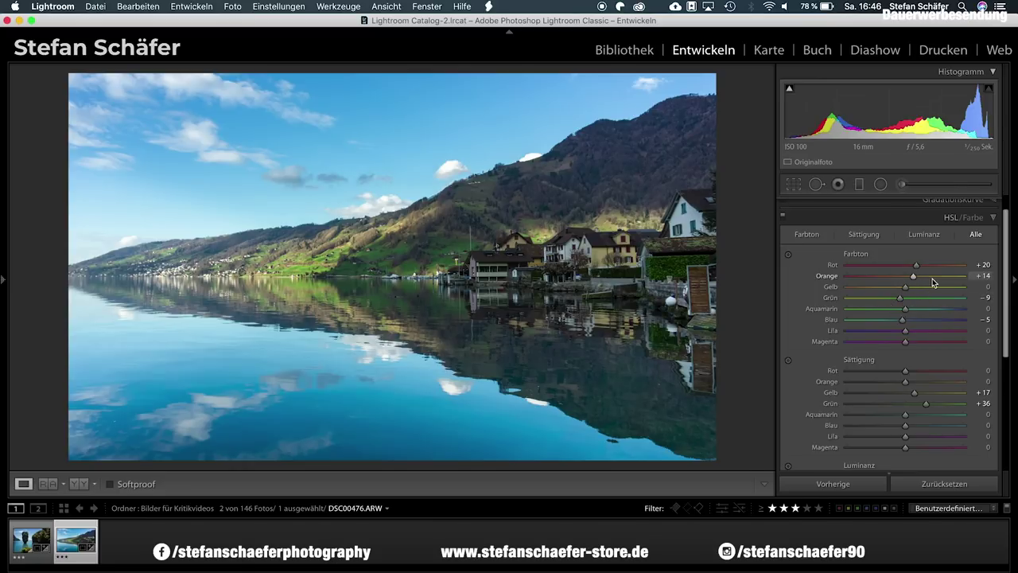
pyautogui.scroll(1, 965, 254)
# In Teiltonung, tint the shadows with hue 54 and saturation 25.
pyautogui.scroll(1, 965, 239)
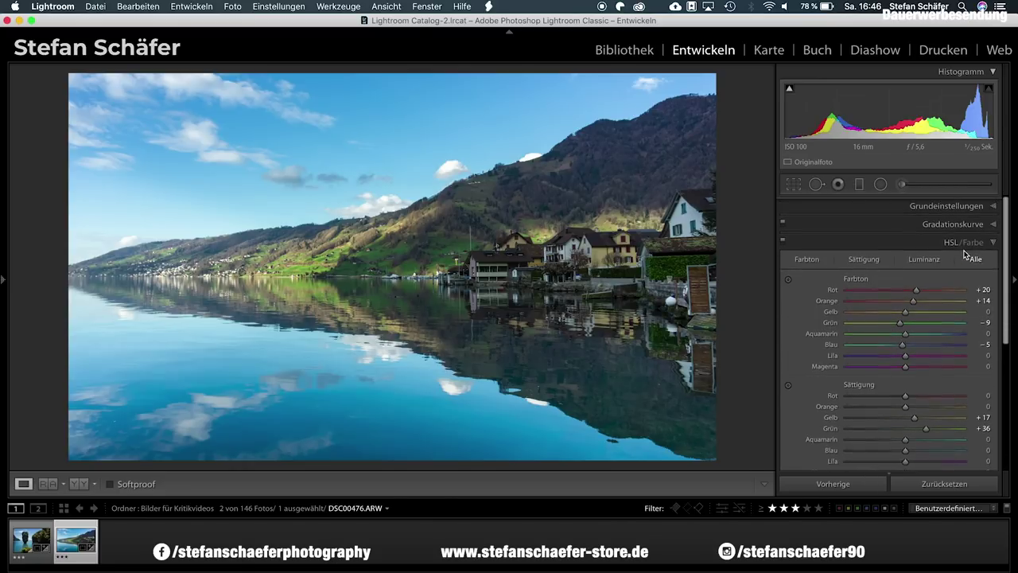
pyautogui.scroll(-10, 916, 382)
pyautogui.scroll(-2, 923, 374)
pyautogui.click(927, 364)
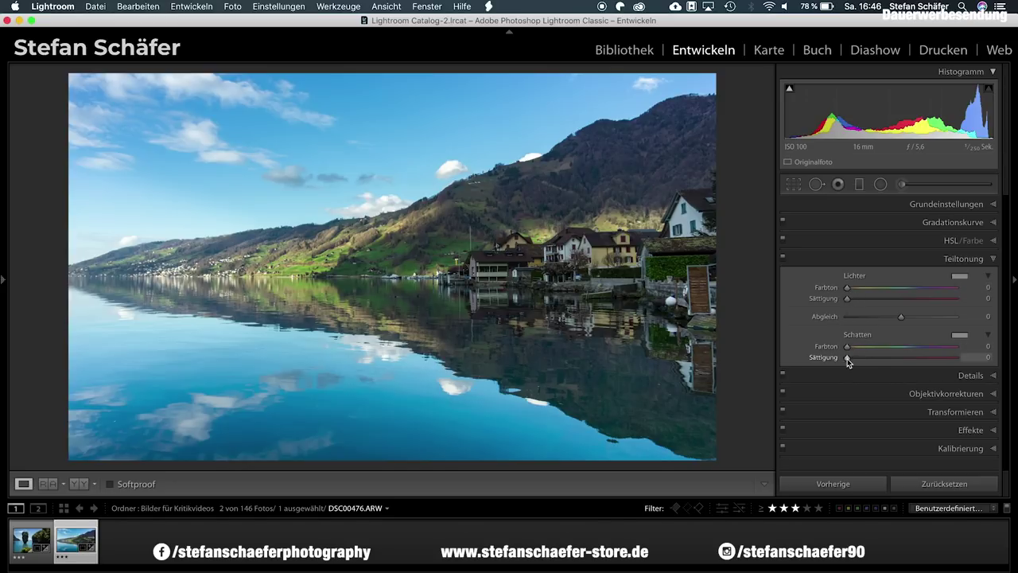
pyautogui.moveTo(848, 350); pyautogui.dragTo(909, 347)
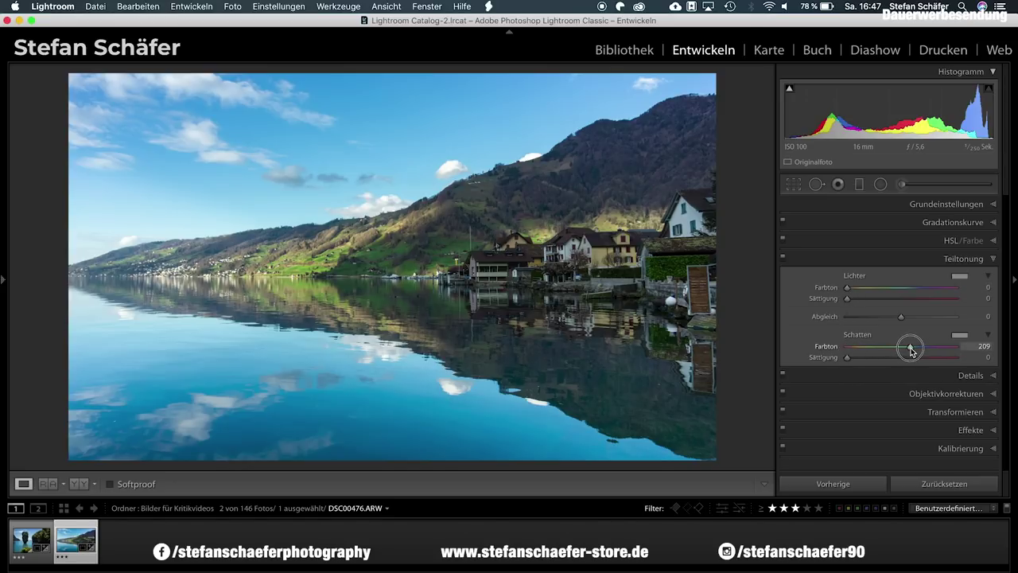
pyautogui.moveTo(848, 358); pyautogui.dragTo(878, 358)
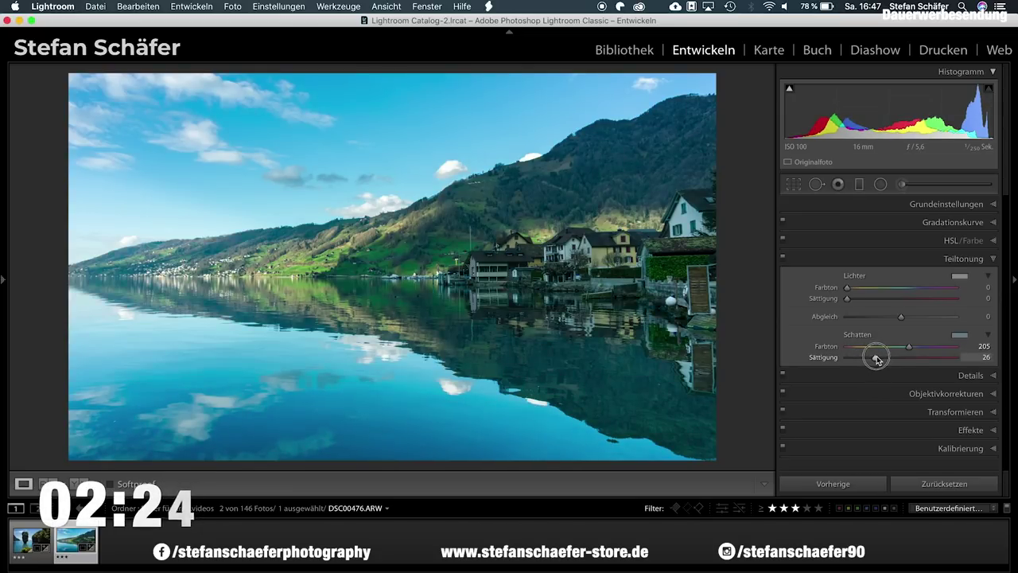
pyautogui.moveTo(878, 358); pyautogui.dragTo(863, 352)
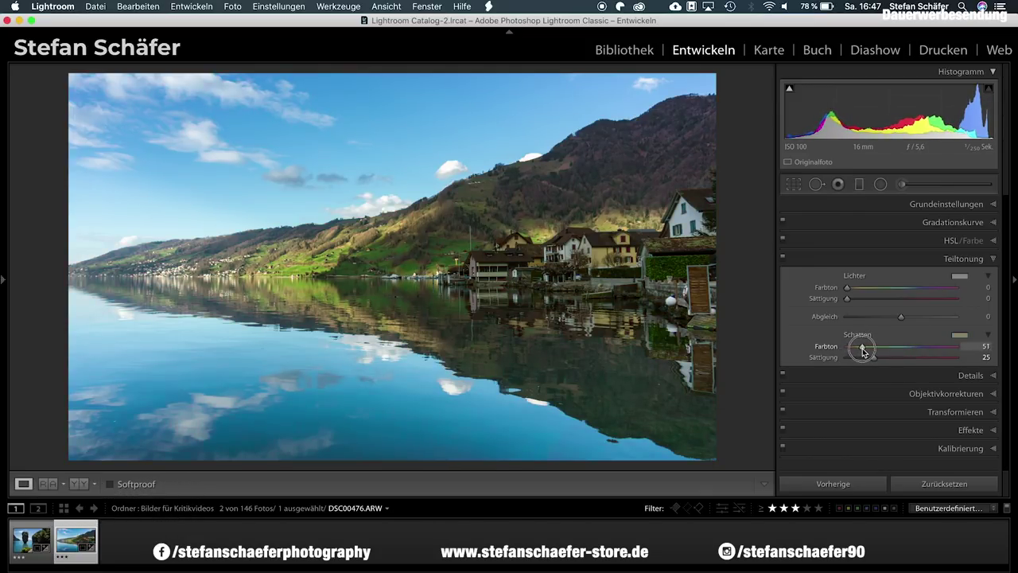
pyautogui.moveTo(864, 351); pyautogui.dragTo(863, 351)
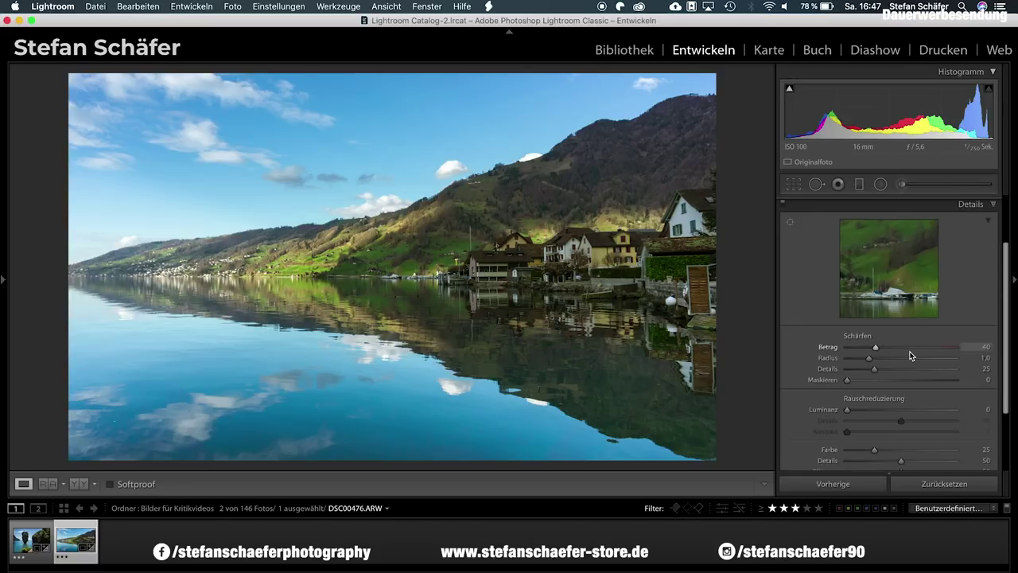
# Set sharpening Betrag to 80 and Maskieren to 44 using the mask preview.
pyautogui.moveTo(894, 348); pyautogui.dragTo(907, 348)
pyautogui.press('alt')
pyautogui.moveTo(848, 380); pyautogui.dragTo(897, 379)
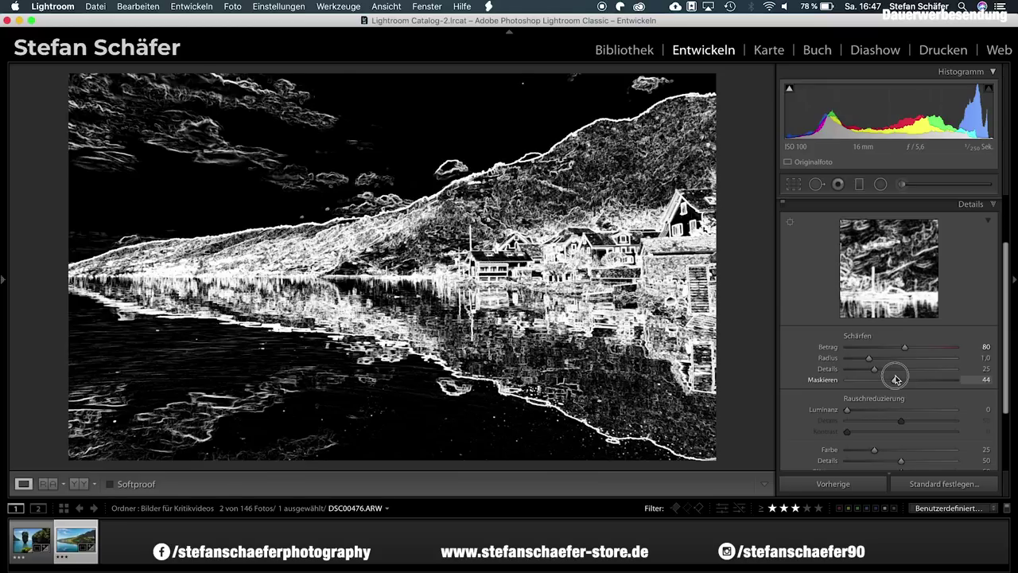
pyautogui.moveTo(896, 379); pyautogui.dragTo(896, 380)
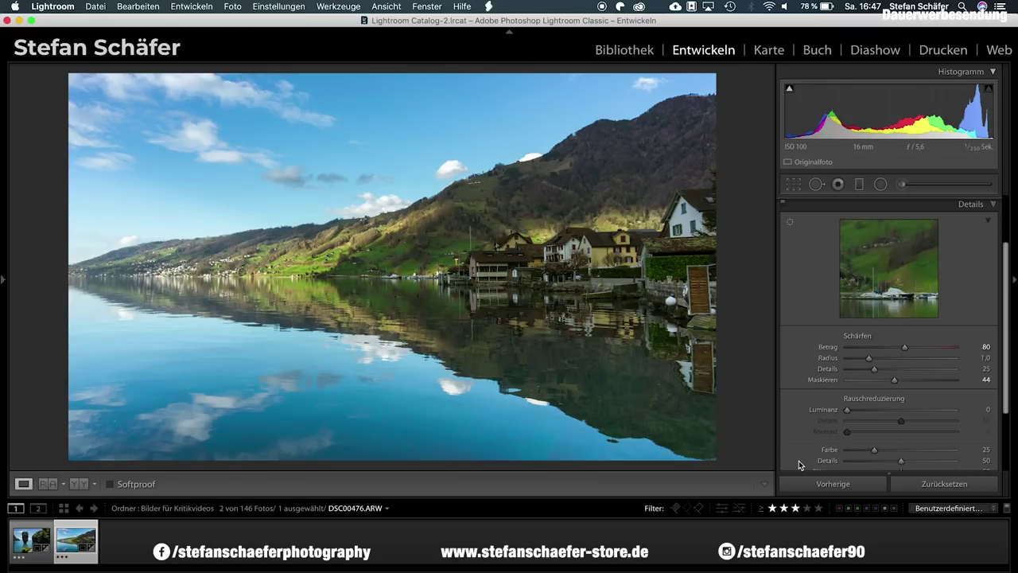
pyautogui.scroll(-4, 871, 424)
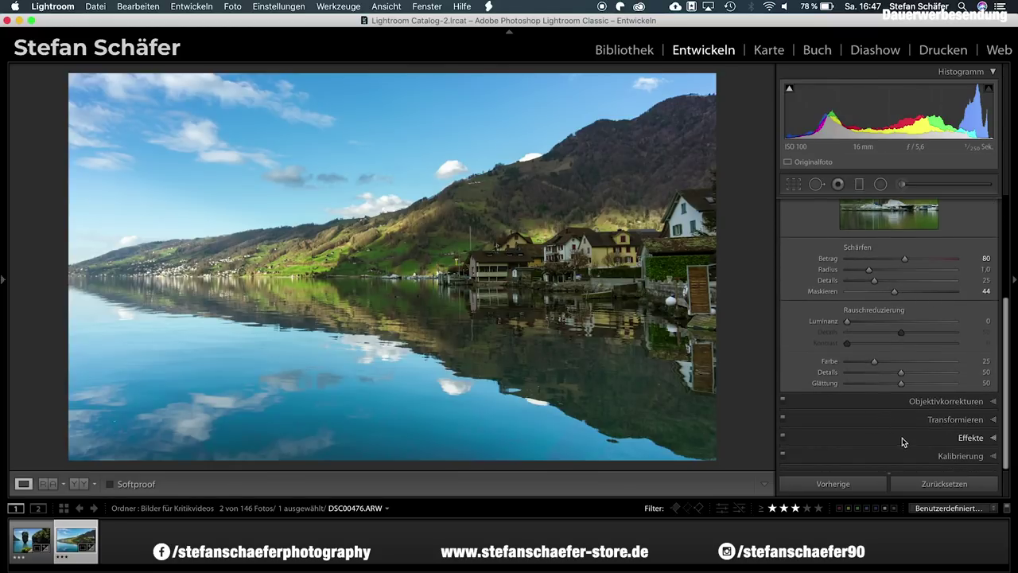
# Add a slight vignette of about −11 in Effekte.
pyautogui.click(903, 437)
pyautogui.moveTo(901, 366); pyautogui.dragTo(896, 368)
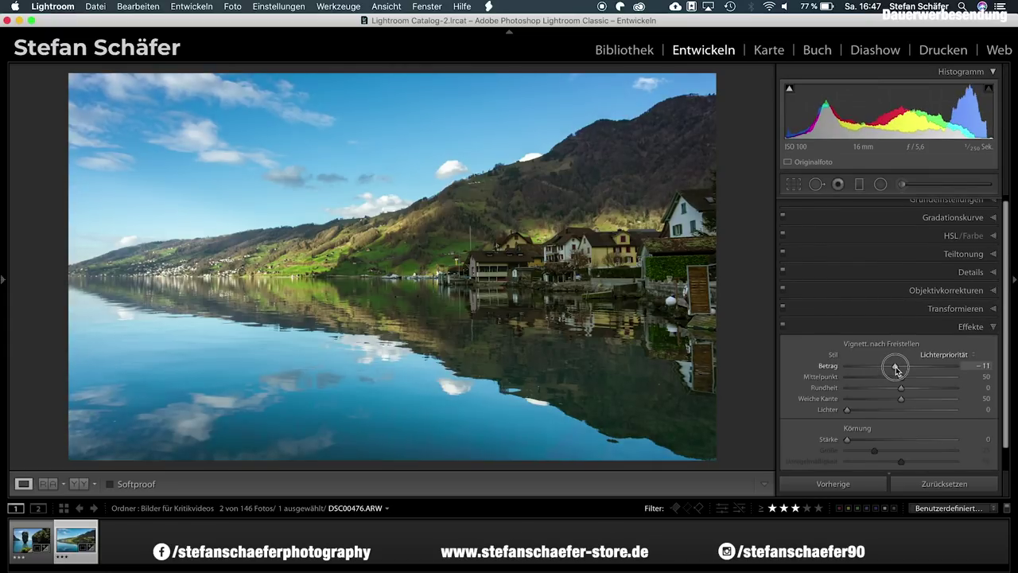
pyautogui.scroll(-2, 941, 459)
# Calibrate the primaries: blue saturation +11, red hue +20, green hue −20.
pyautogui.click(941, 457)
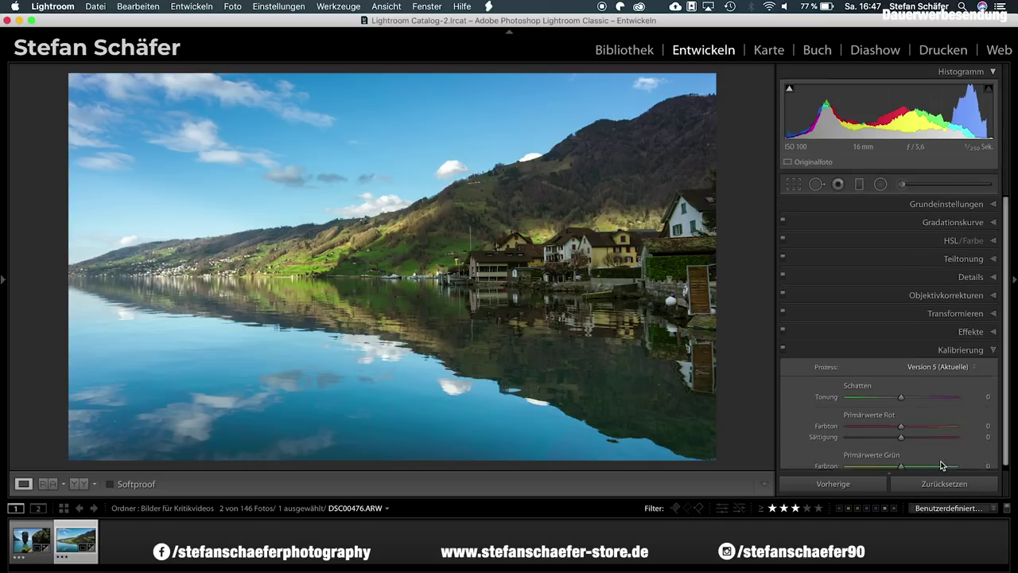
pyautogui.moveTo(904, 463); pyautogui.dragTo(911, 467)
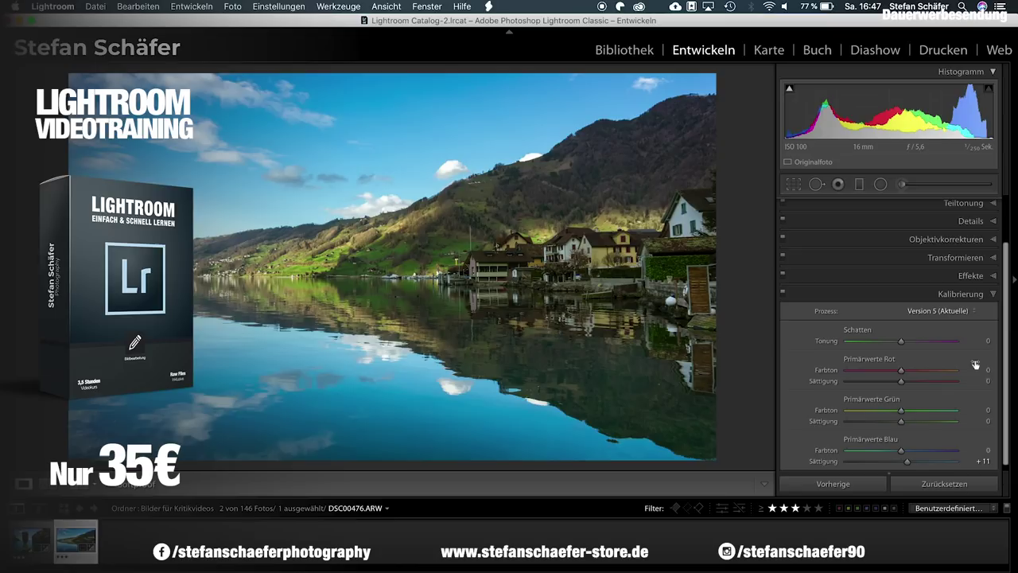
pyautogui.moveTo(901, 370)
pyautogui.mouseDown()
pyautogui.moveTo(941, 372)
pyautogui.moveTo(867, 376)
pyautogui.moveTo(947, 369)
pyautogui.moveTo(859, 371)
pyautogui.moveTo(982, 365)
pyautogui.moveTo(876, 368)
pyautogui.moveTo(914, 368)
pyautogui.mouseUp()
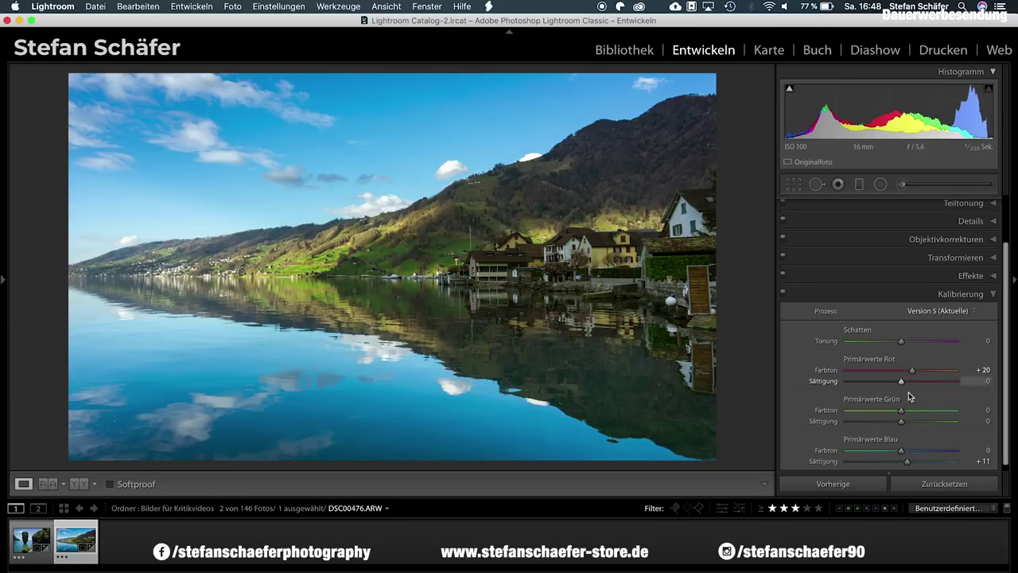
pyautogui.moveTo(901, 414)
pyautogui.mouseDown()
pyautogui.moveTo(944, 414)
pyautogui.moveTo(858, 414)
pyautogui.moveTo(888, 414)
pyautogui.mouseUp()
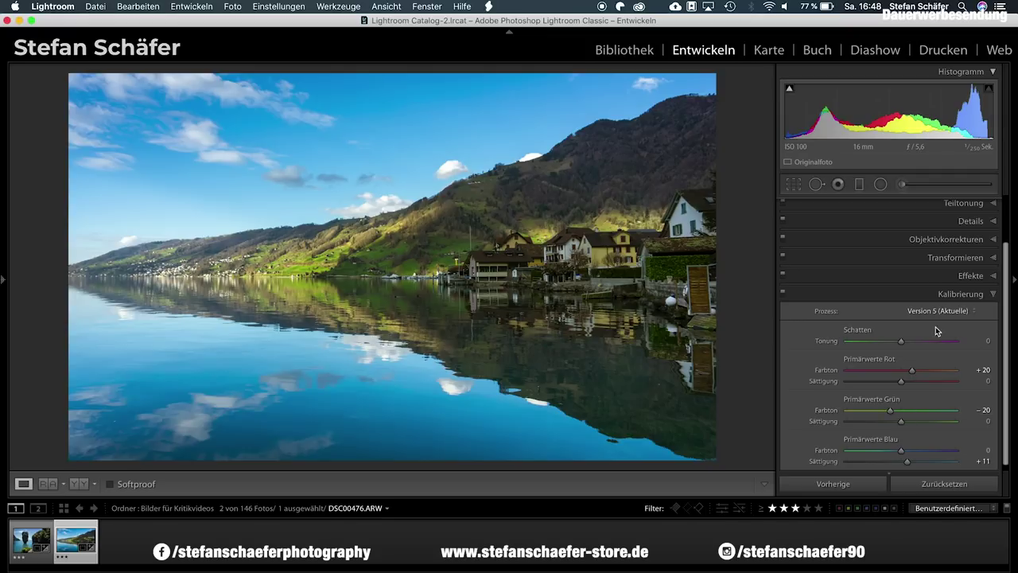
# Paint an adjustment-brush mask at Belichtung +0.71 over the lakeside houses.
pyautogui.click(936, 186)
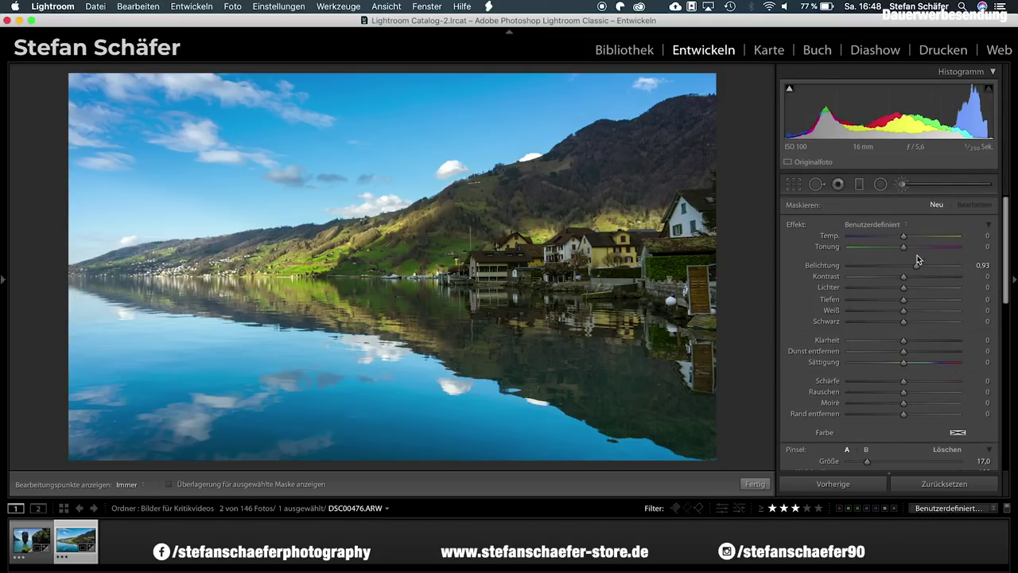
pyautogui.moveTo(915, 269); pyautogui.dragTo(912, 267)
pyautogui.moveTo(693, 222)
pyautogui.mouseDown()
pyautogui.moveTo(585, 278)
pyautogui.moveTo(525, 278)
pyautogui.moveTo(531, 263)
pyautogui.moveTo(694, 221)
pyautogui.mouseUp()
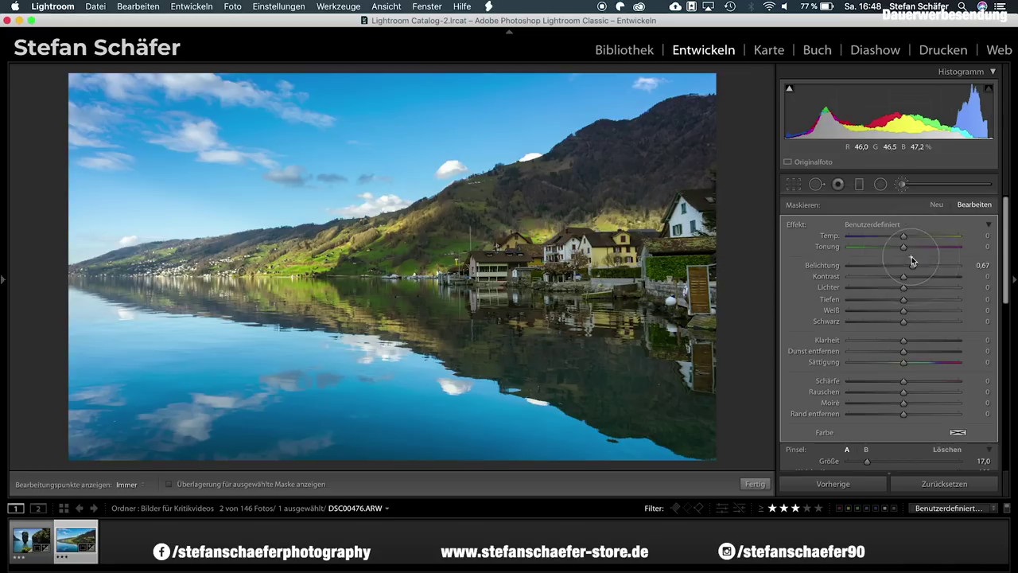
pyautogui.moveTo(916, 270); pyautogui.dragTo(918, 270)
pyautogui.press('h')
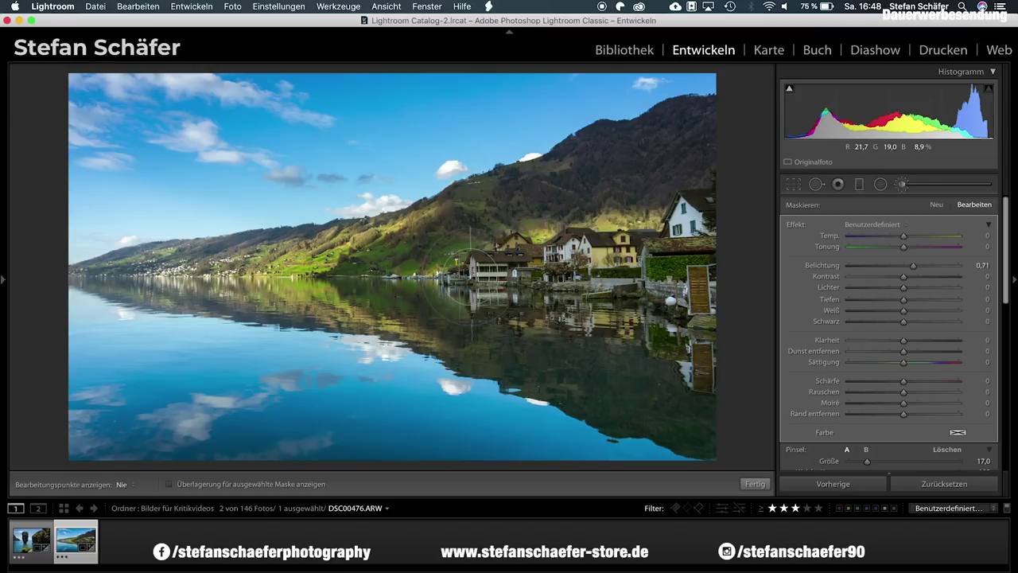
pyautogui.moveTo(702, 297); pyautogui.dragTo(699, 238)
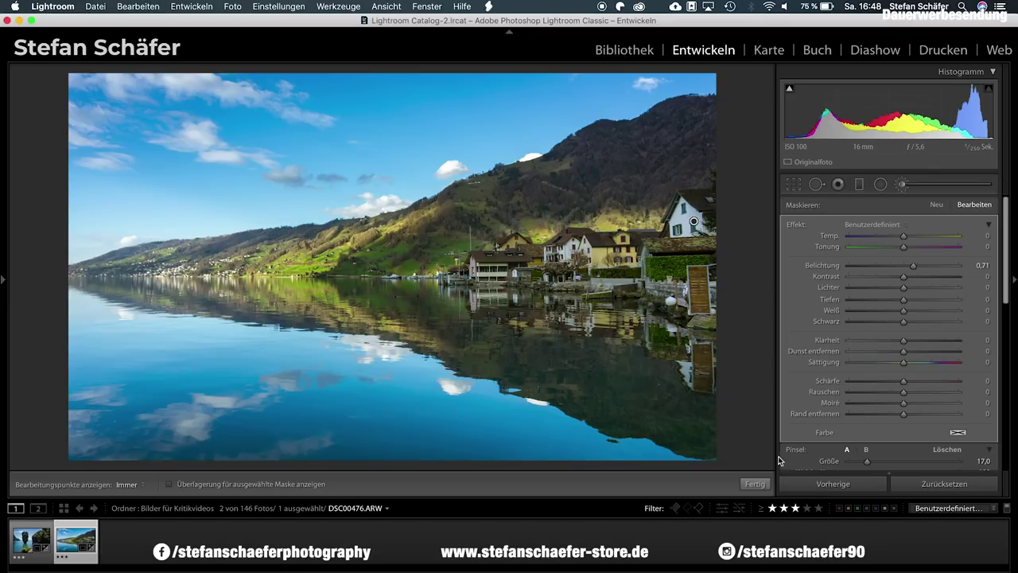
pyautogui.click(754, 484)
pyautogui.scroll(-1, 871, 411)
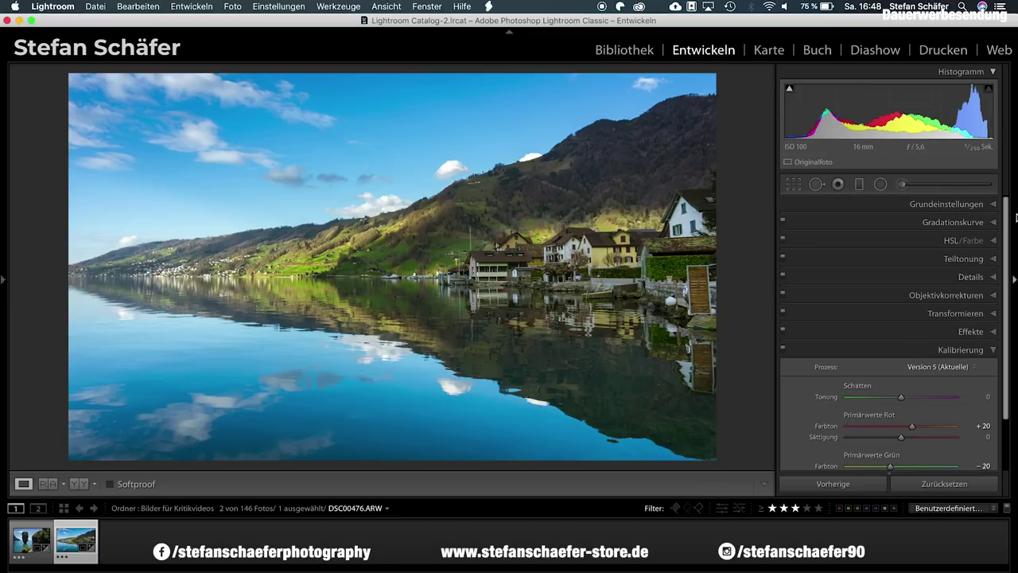
# Paint a new brush mask over the hillside with Exposure 0.13, Clarity 24 and Dehaze 24.
pyautogui.press('k')
pyautogui.moveTo(911, 267); pyautogui.dragTo(906, 268)
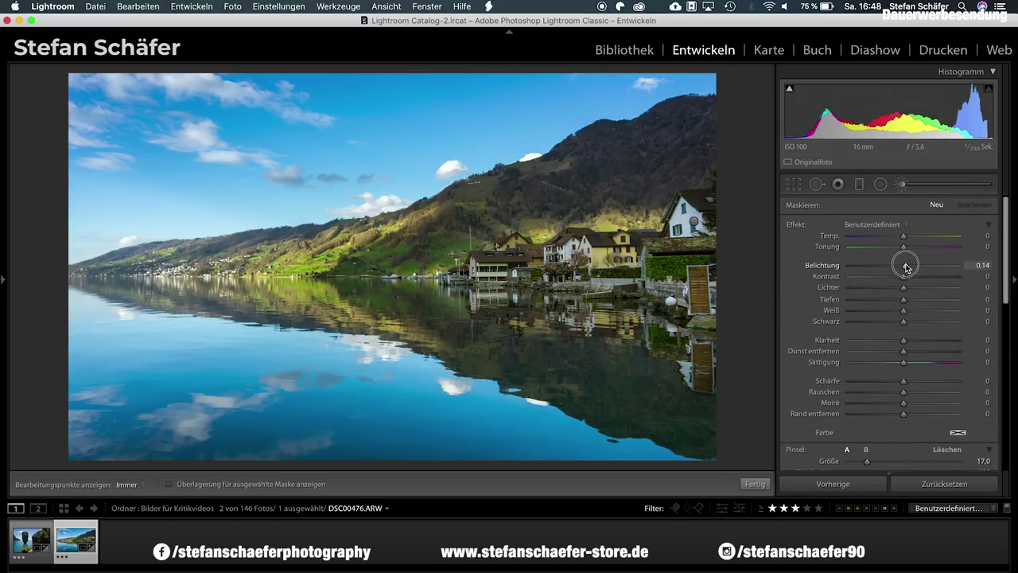
pyautogui.click(915, 341)
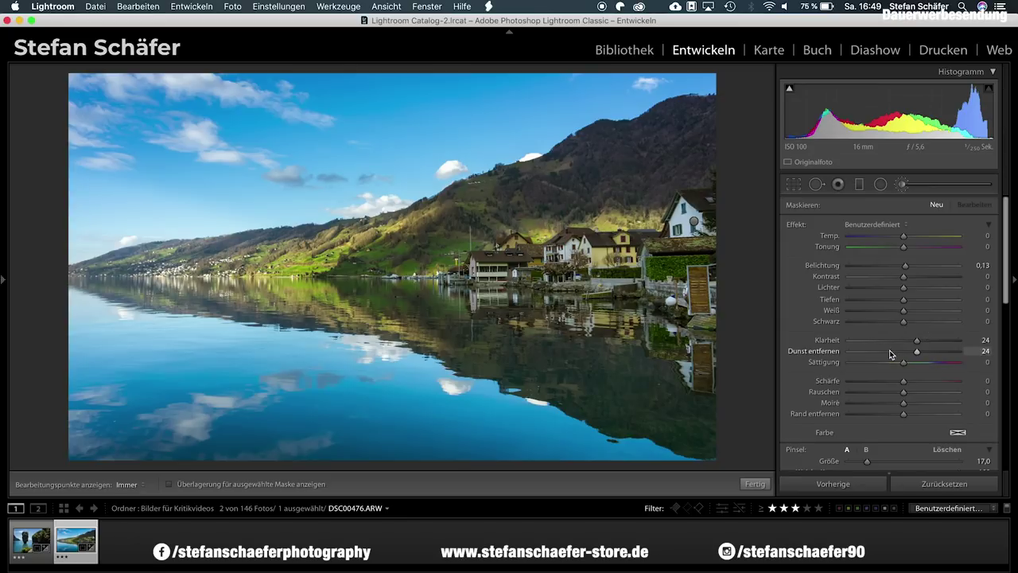
pyautogui.press('h')
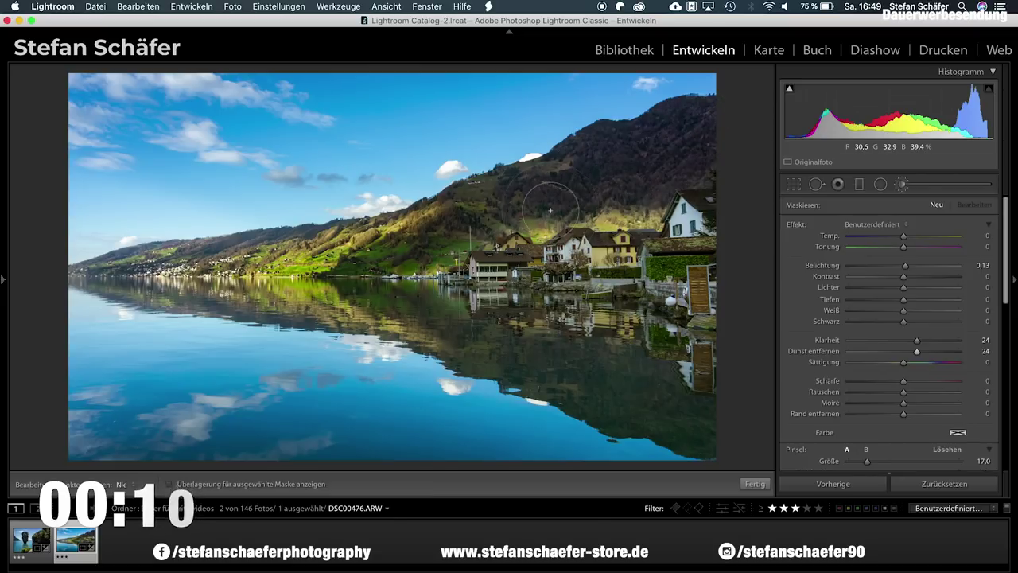
pyautogui.press('h')
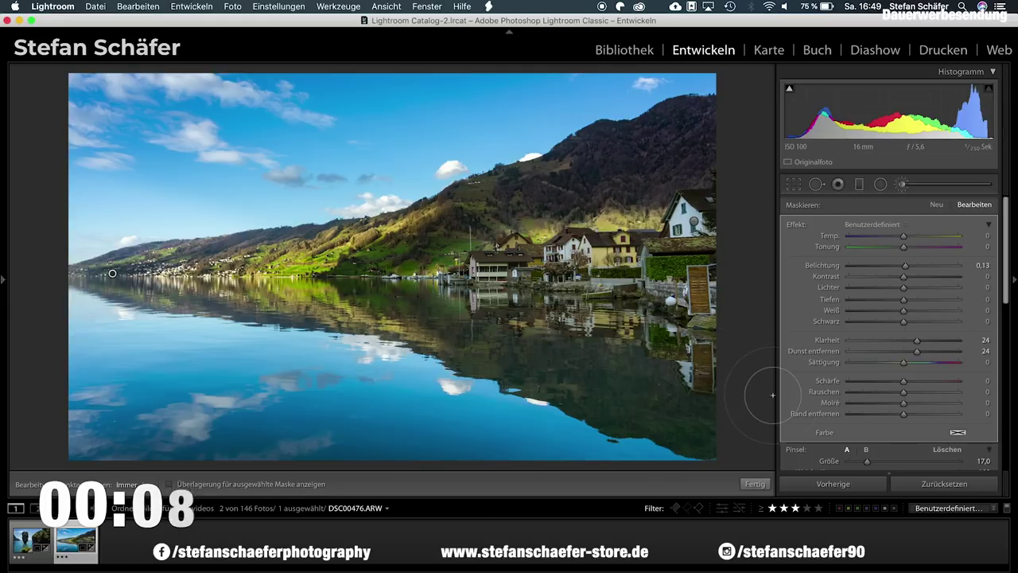
pyautogui.click(752, 483)
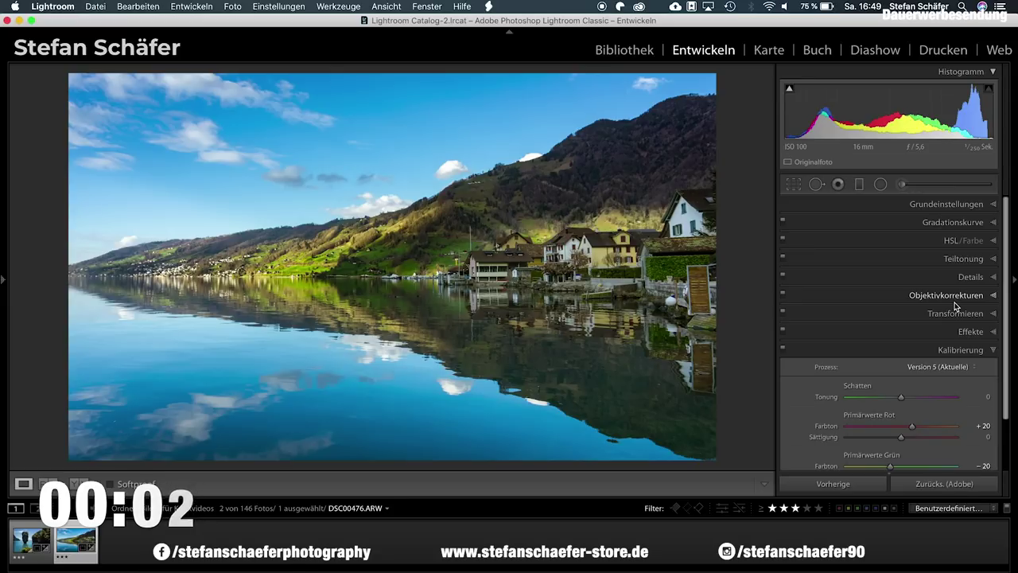
pyautogui.press('\\')
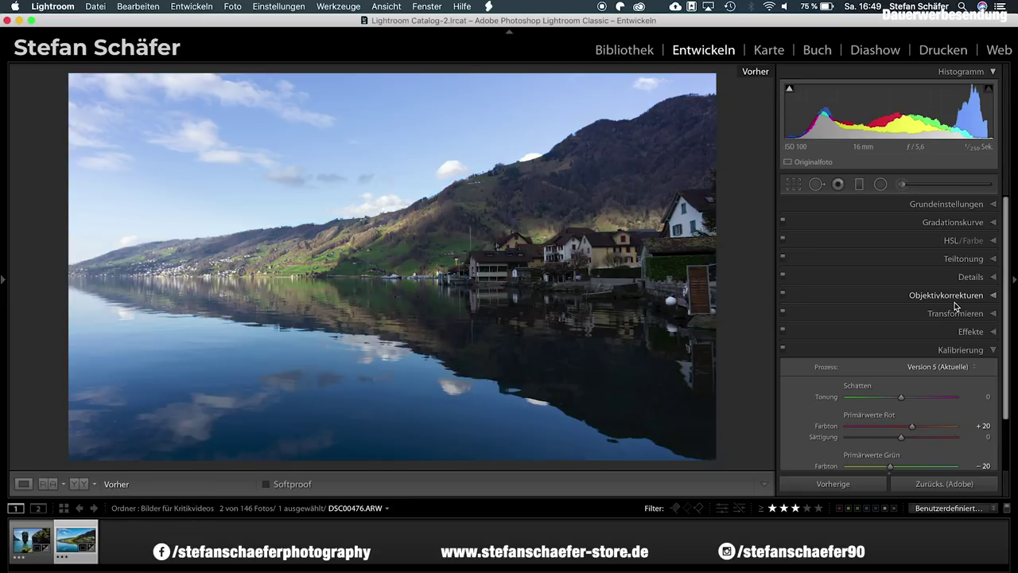
pyautogui.press('\\')
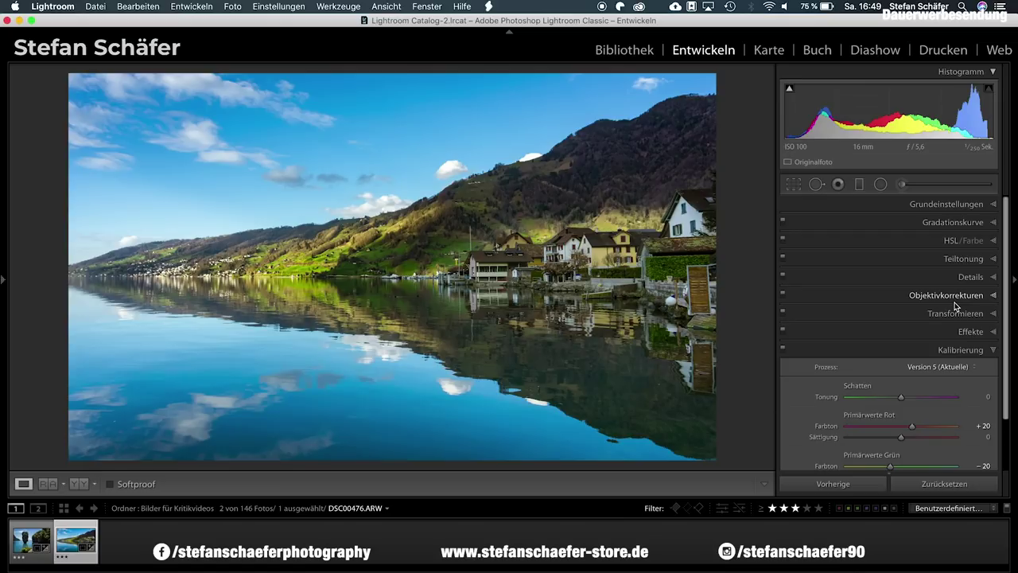